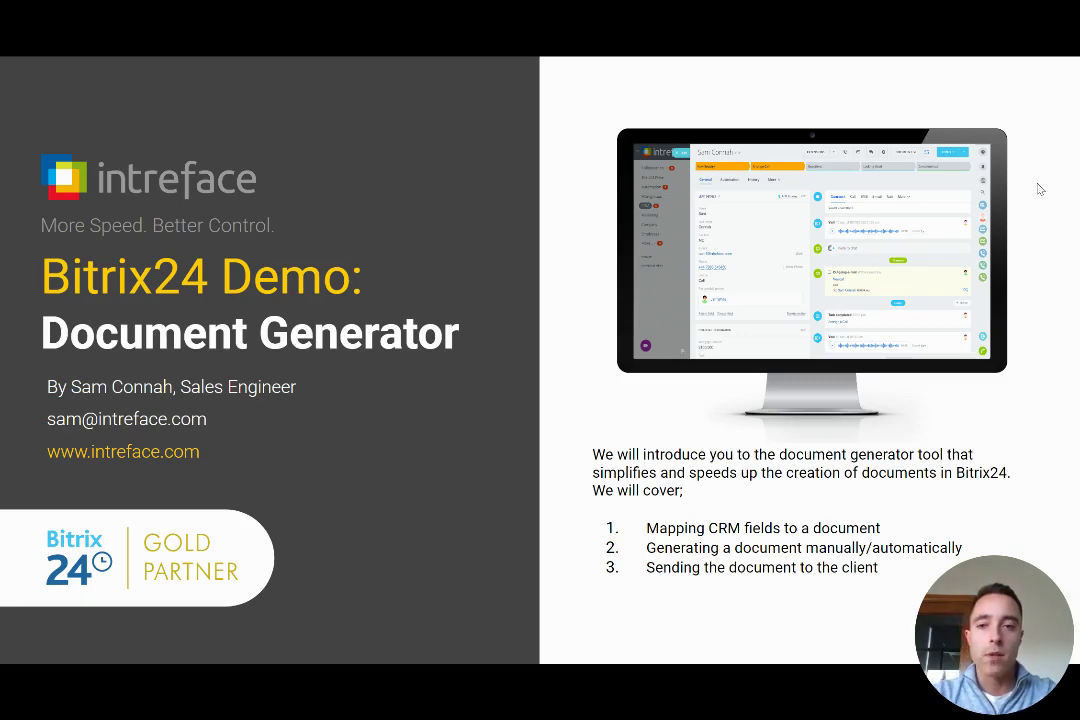
Switch from the intro slideshow to the Chrome window showing the Standard Cloud + Training deal
{"action": "key", "text": "alt+Tab"}
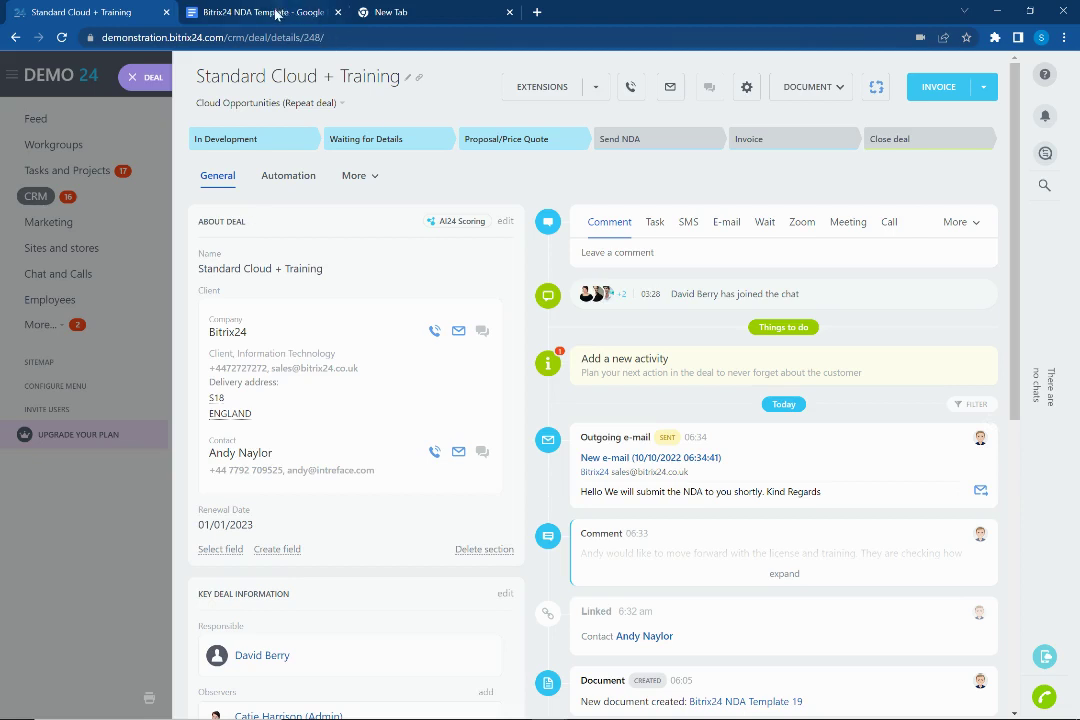
Switch to the 'Bitrix24 NDA Template - Google Docs' browser tab
{"action": "left_click", "coordinate": [245, 12]}
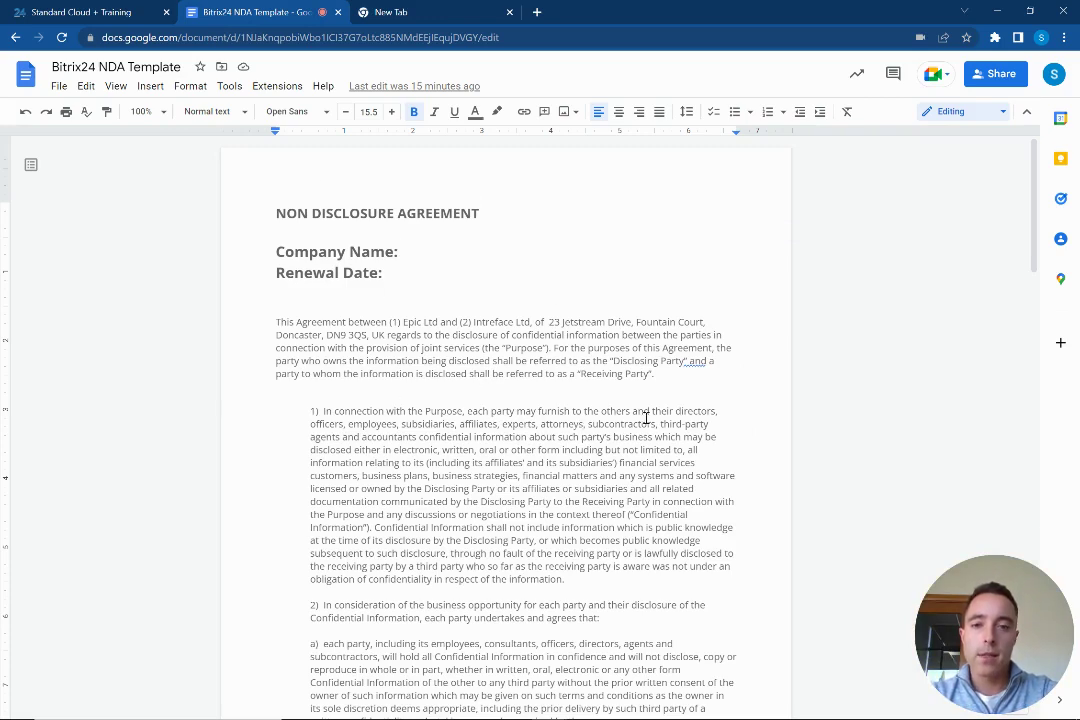
Scroll through the NDA template text, then go back to the Standard Cloud + Training deal tab
{"action": "scroll", "coordinate": [1035, 267], "scroll_direction": "down", "scroll_amount": 1}
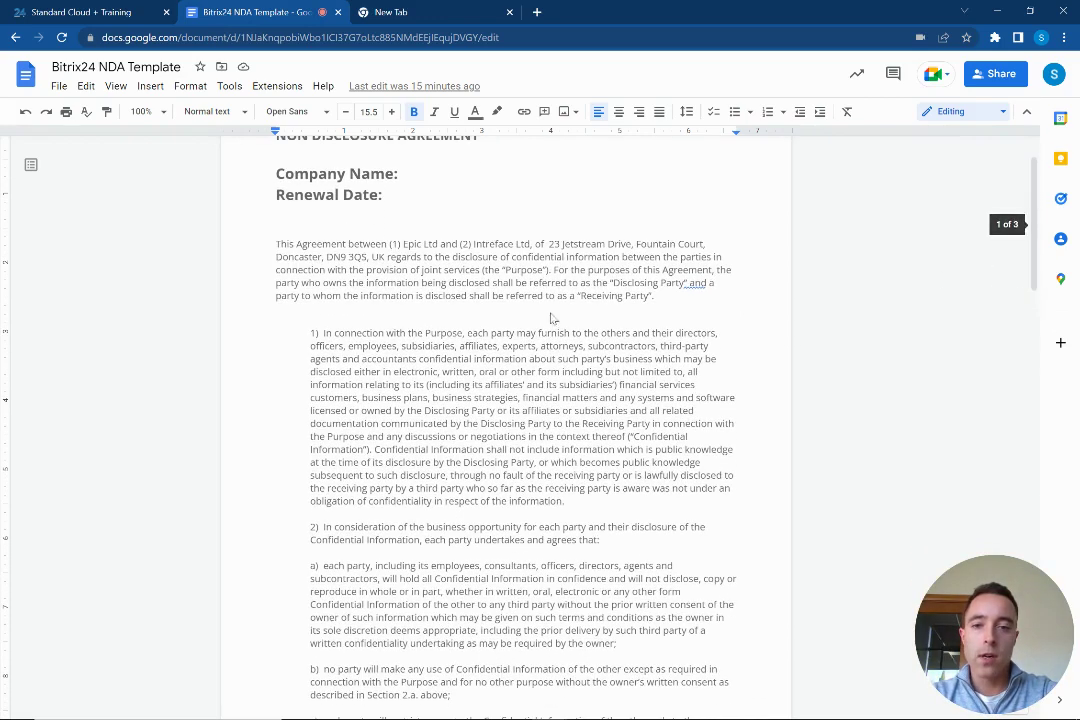
{"action": "scroll", "coordinate": [471, 428], "scroll_direction": "down", "scroll_amount": 2}
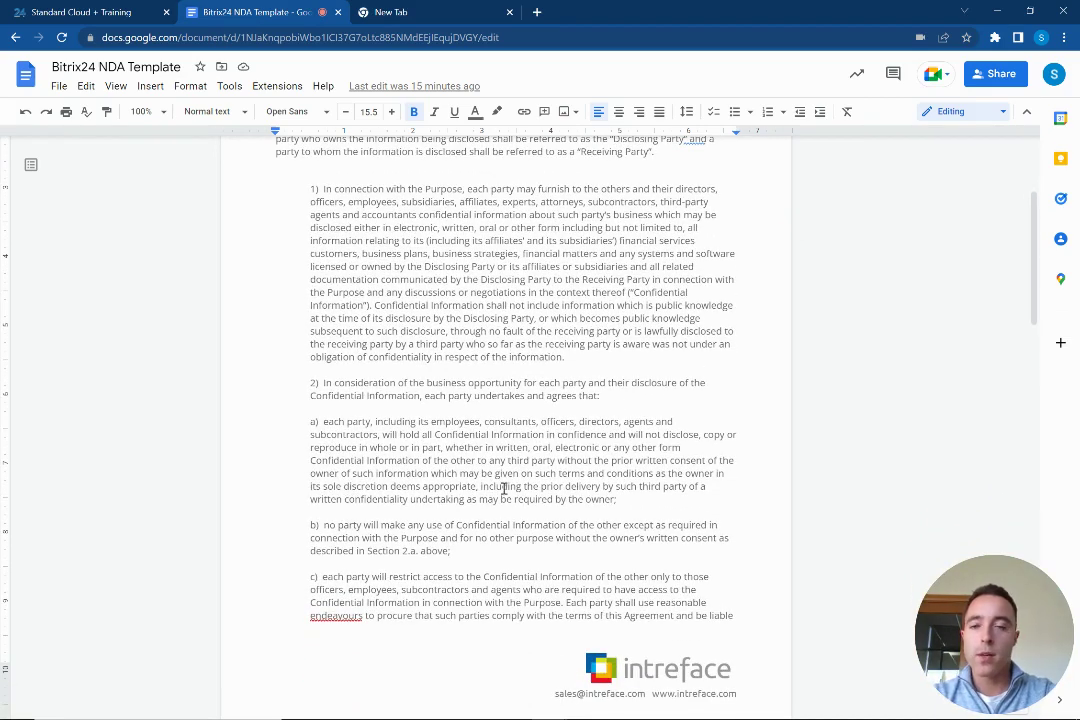
{"action": "scroll", "coordinate": [503, 488], "scroll_direction": "up", "scroll_amount": 3}
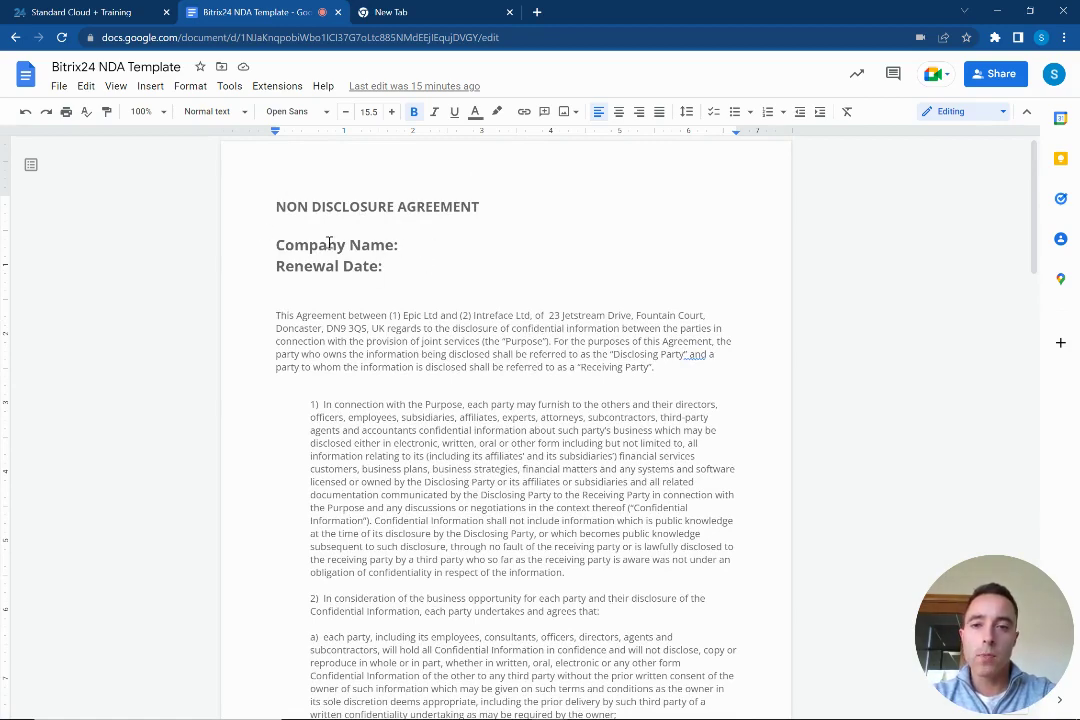
{"action": "left_click", "coordinate": [68, 14]}
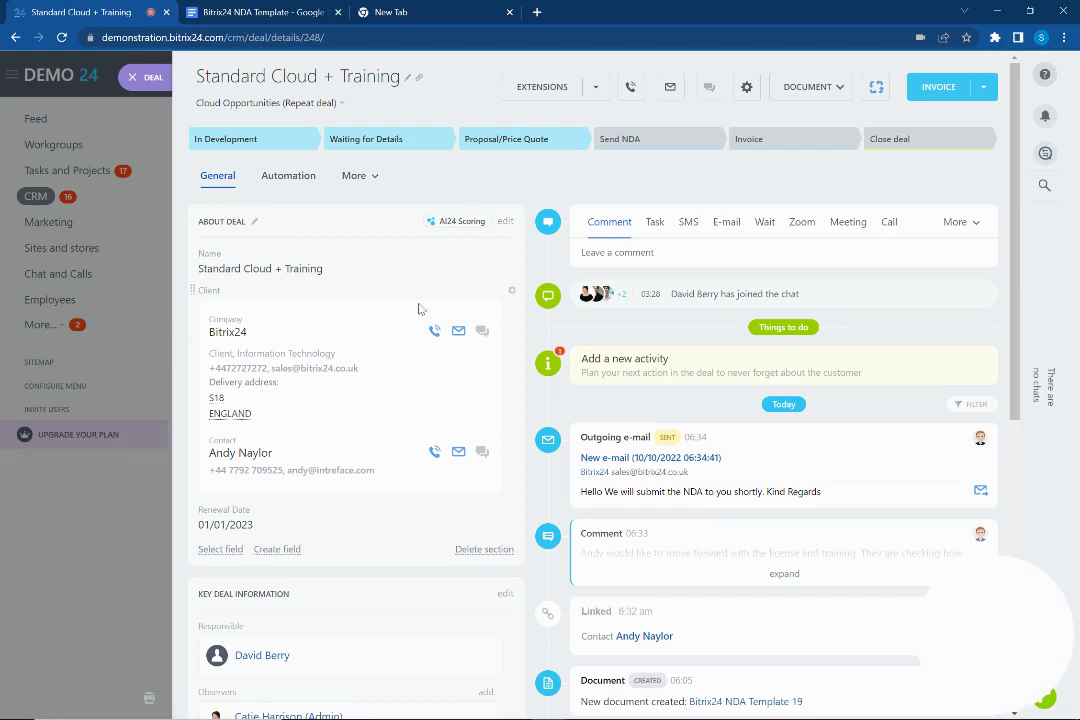
Open the Templates slider via DOCUMENT > Add new template and bring up its settings menu
{"action": "left_click", "coordinate": [839, 90]}
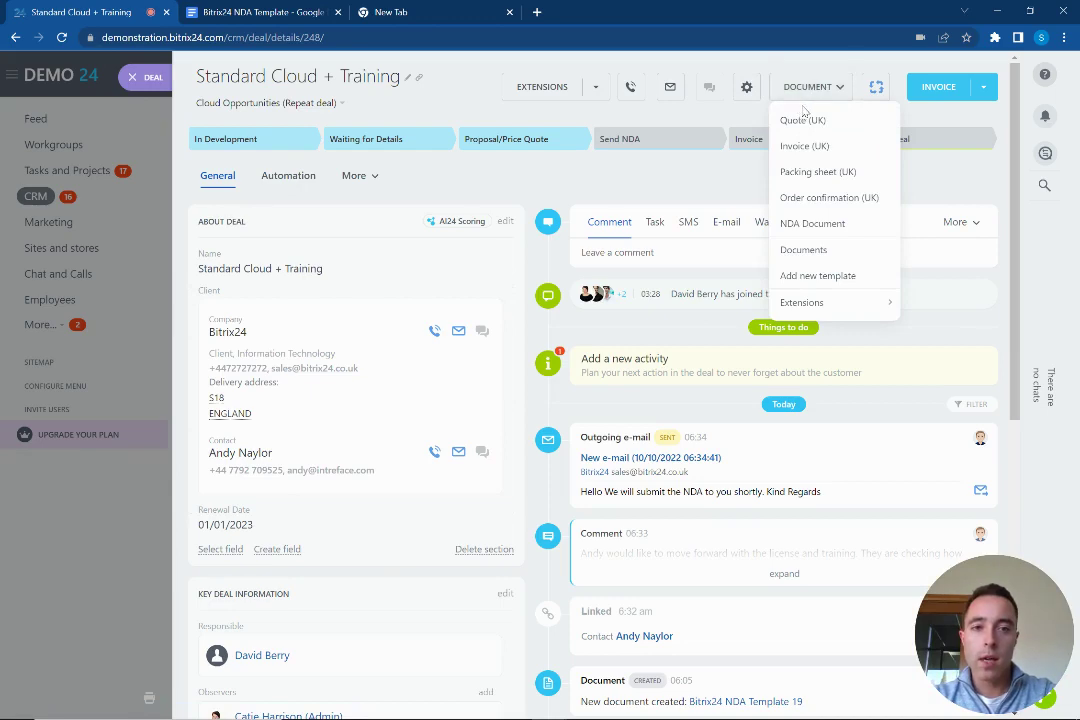
{"action": "left_click", "coordinate": [818, 278]}
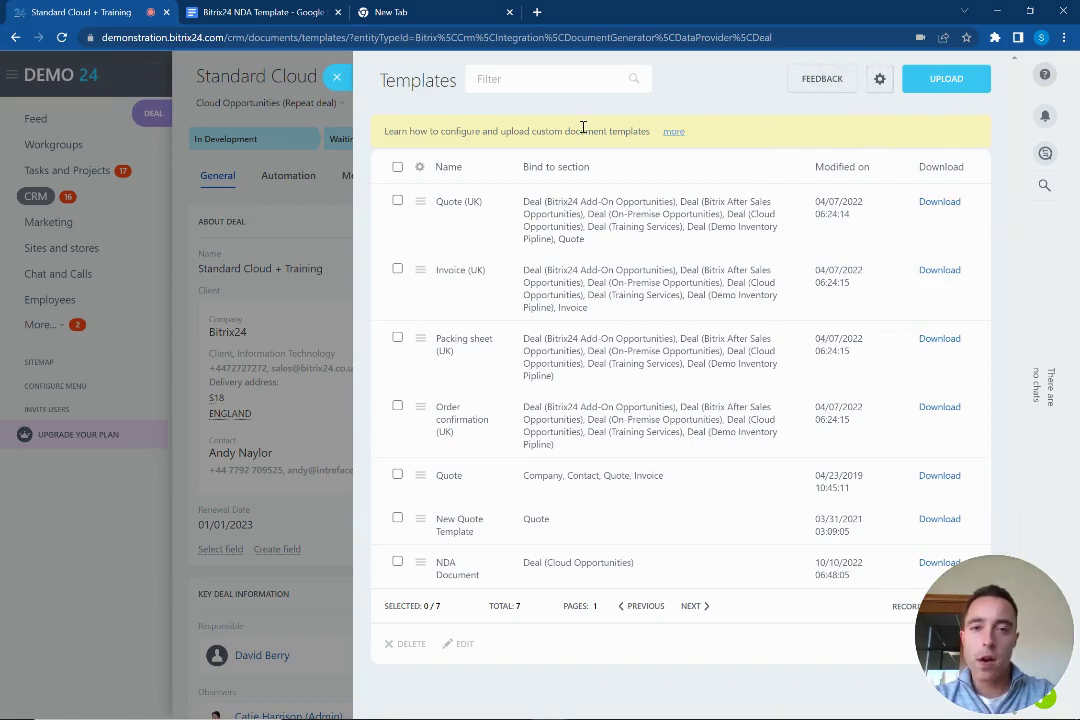
{"action": "left_click", "coordinate": [880, 78]}
Search the deal fields for 'company' and paste {CompanyTitle} as plain text after 'Company Name:'
{"action": "left_click", "coordinate": [889, 113]}
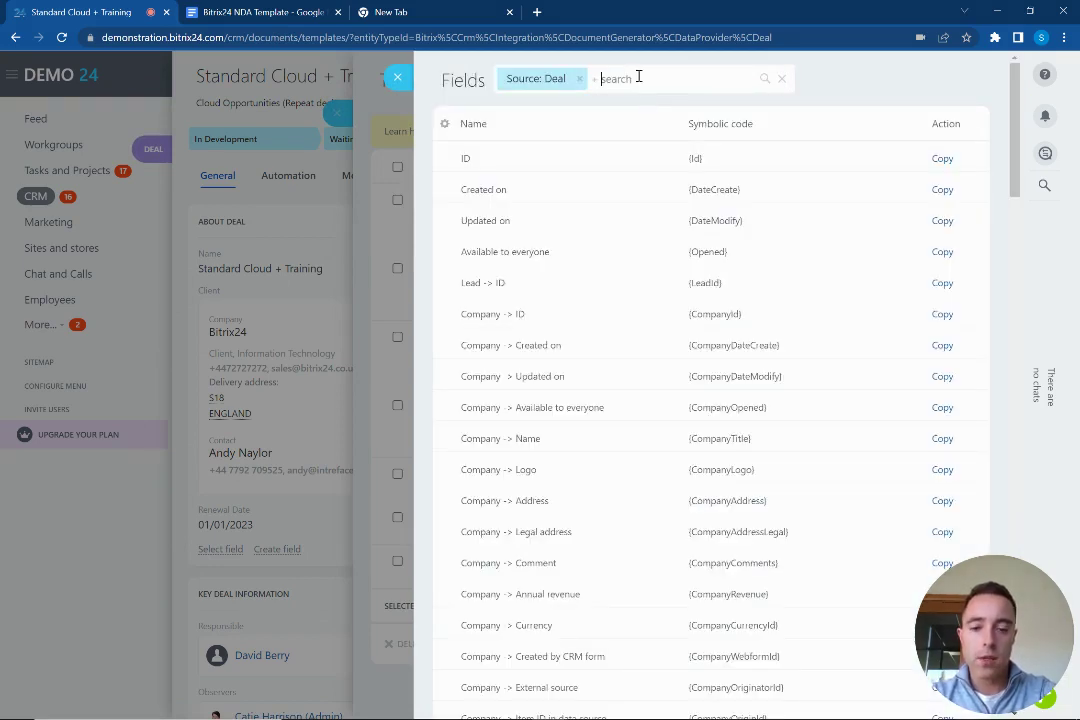
{"action": "type", "text": "company"}
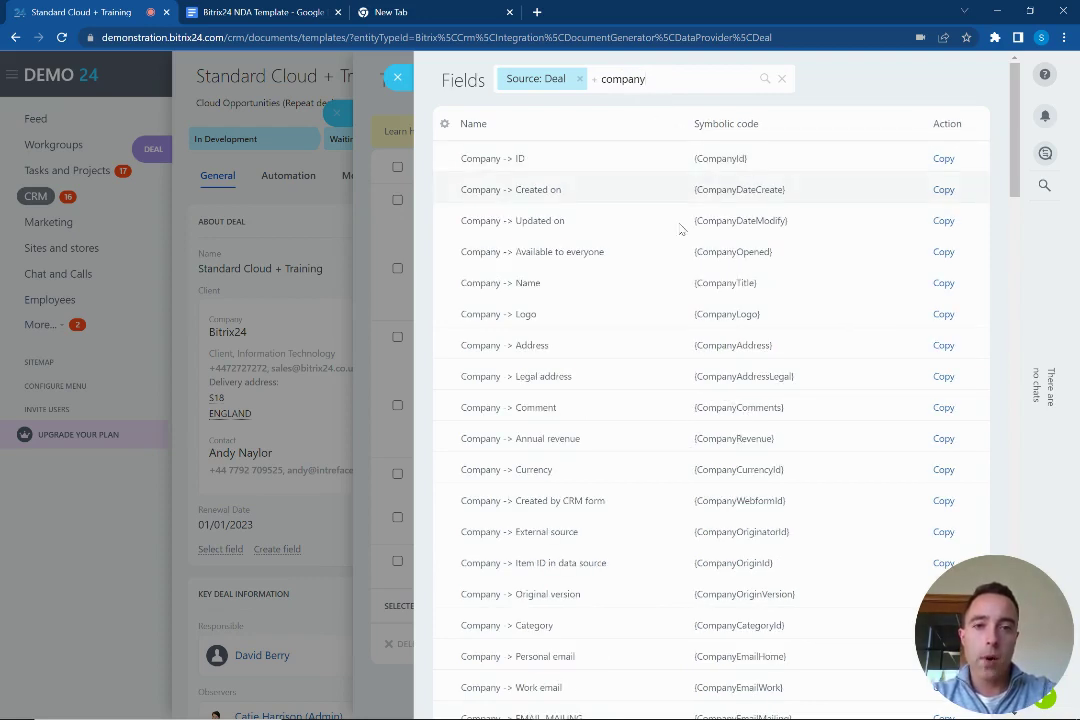
{"action": "left_click_drag", "start_coordinate": [771, 290], "coordinate": [687, 283]}
{"action": "key", "text": "ctrl+c"}
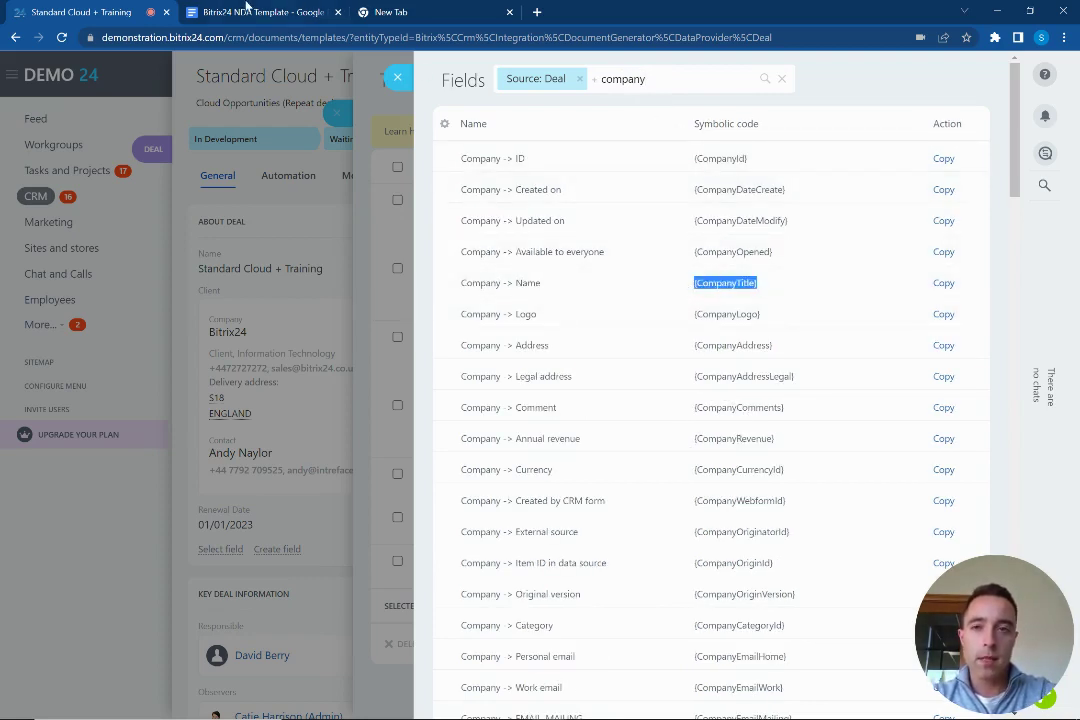
{"action": "left_click", "coordinate": [210, 12]}
{"action": "right_click", "coordinate": [405, 246]}
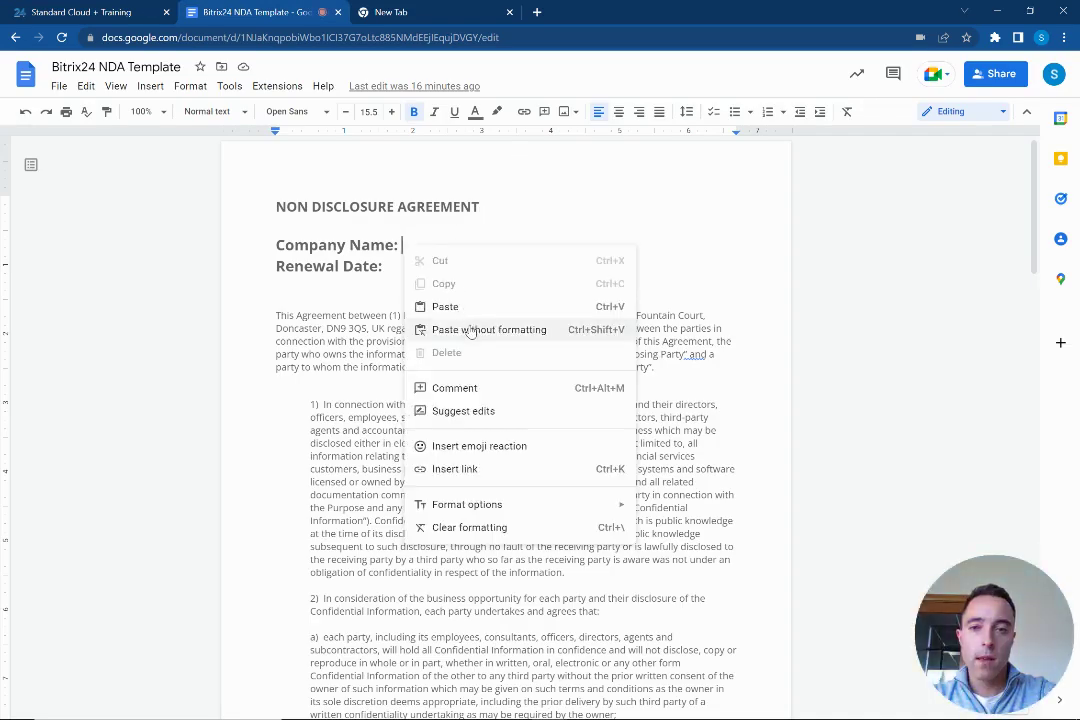
{"action": "left_click", "coordinate": [475, 329]}
{"action": "left_click", "coordinate": [74, 12]}
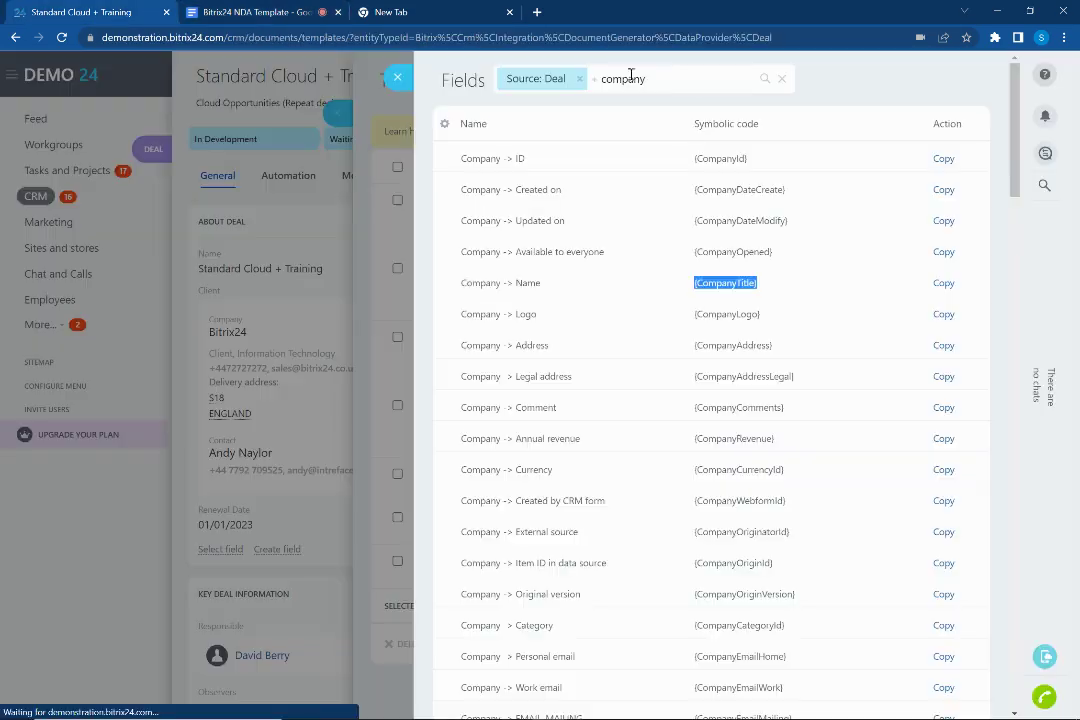
{"action": "left_click", "coordinate": [675, 77]}
{"action": "key", "text": "BackSpace"}
{"action": "key", "text": "BackSpace"}
{"action": "key", "text": "BackSpace"}
{"action": "key", "text": "BackSpace"}
{"action": "key", "text": "BackSpace"}
{"action": "key", "text": "BackSpace"}
{"action": "key", "text": "BackSpace"}
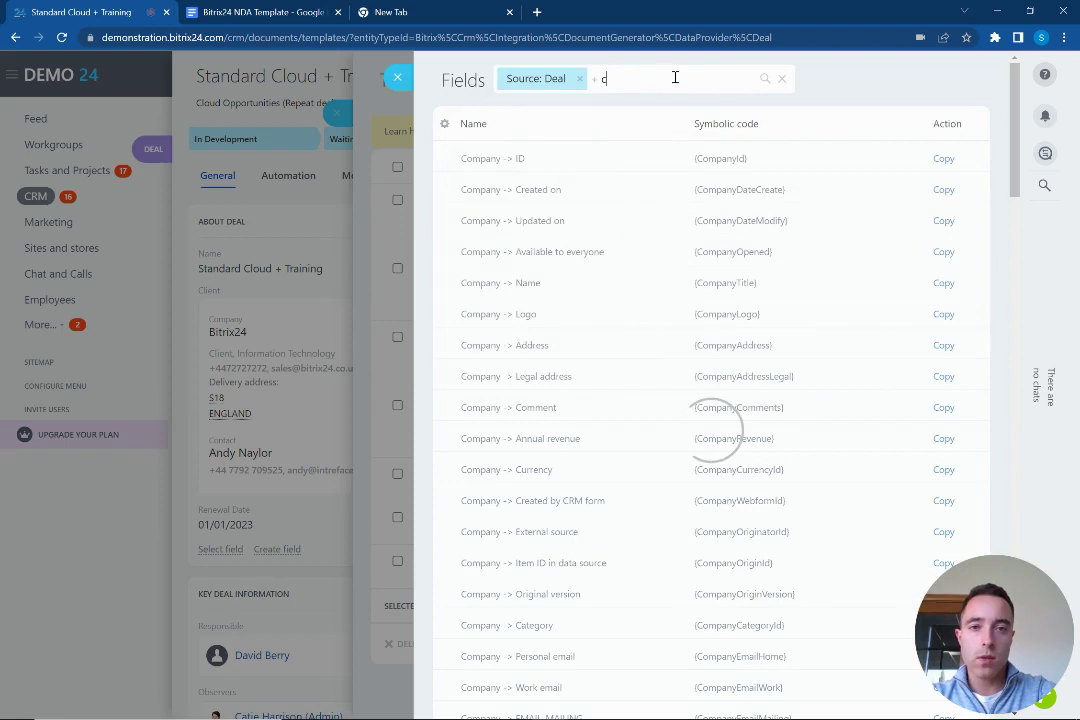
{"action": "type", "text": "renewal"}
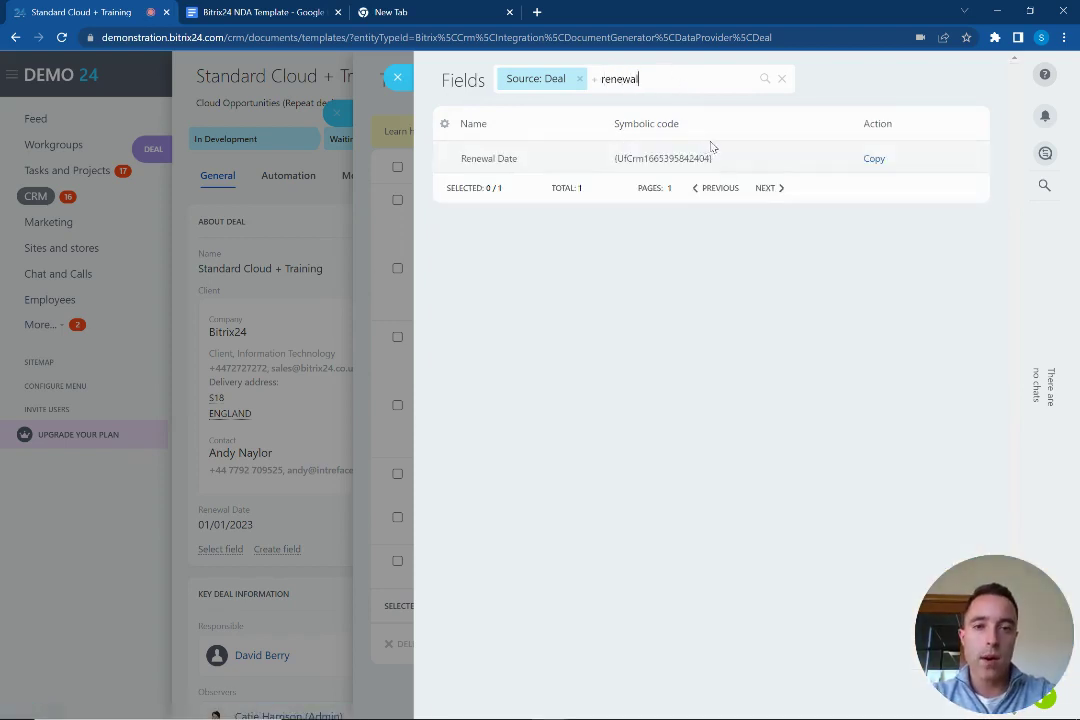
{"action": "left_click_drag", "start_coordinate": [728, 160], "coordinate": [605, 162]}
{"action": "key", "text": "ctrl+c"}
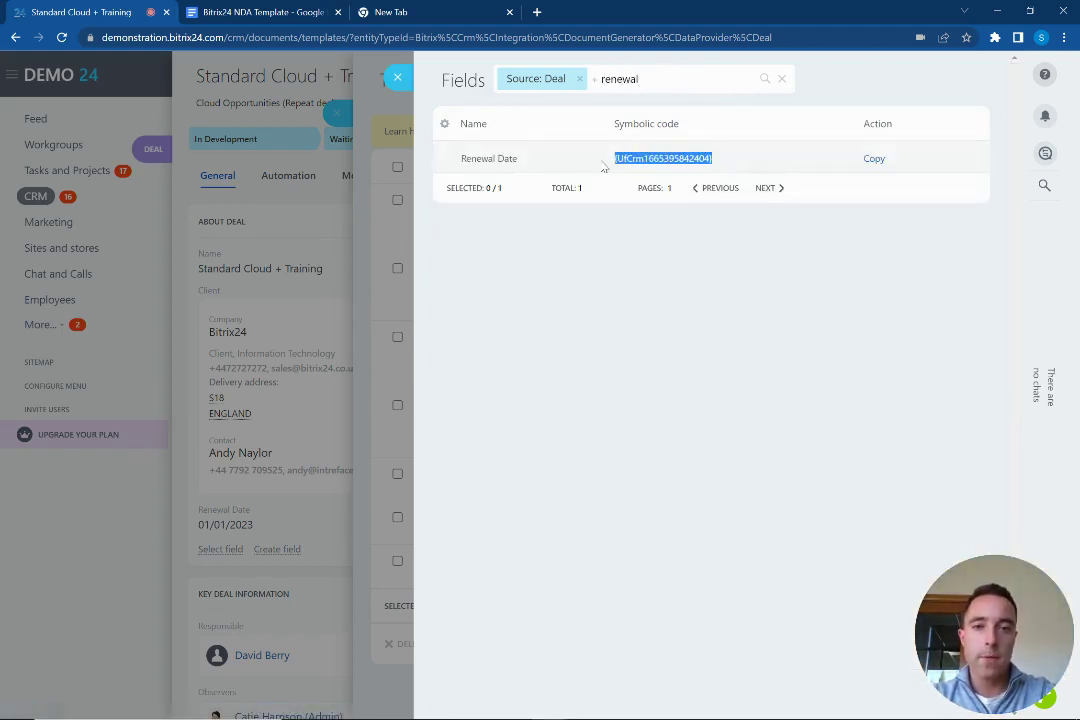
{"action": "left_click", "coordinate": [254, 12]}
{"action": "left_click", "coordinate": [400, 264]}
{"action": "right_click", "coordinate": [418, 266]}
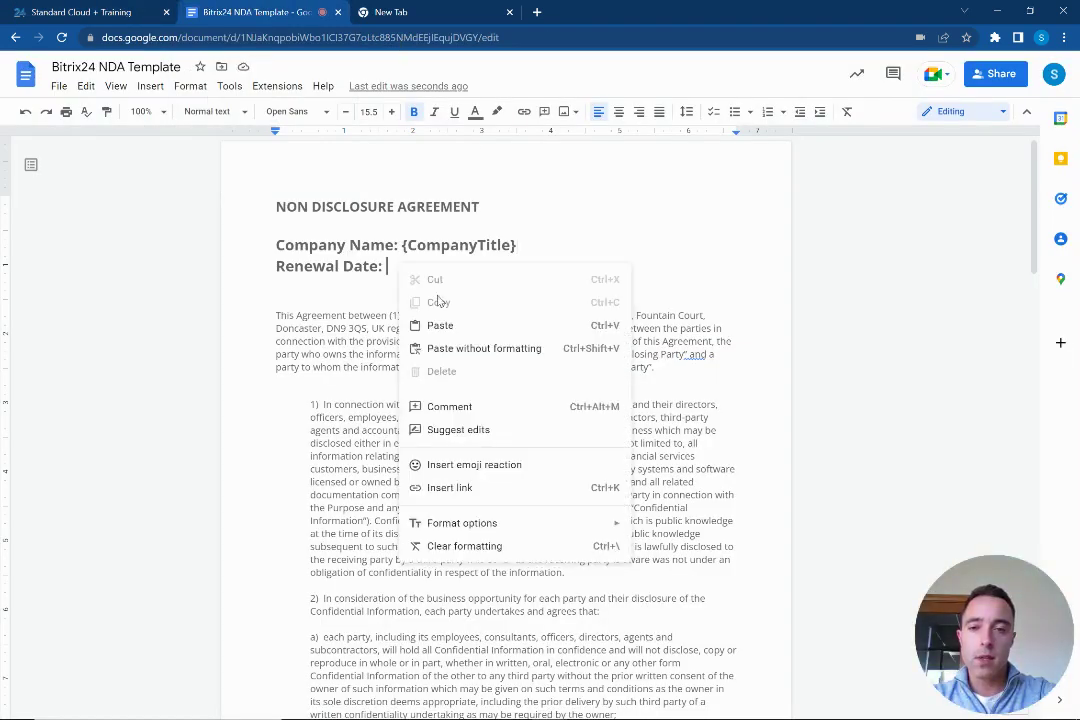
{"action": "left_click", "coordinate": [458, 347]}
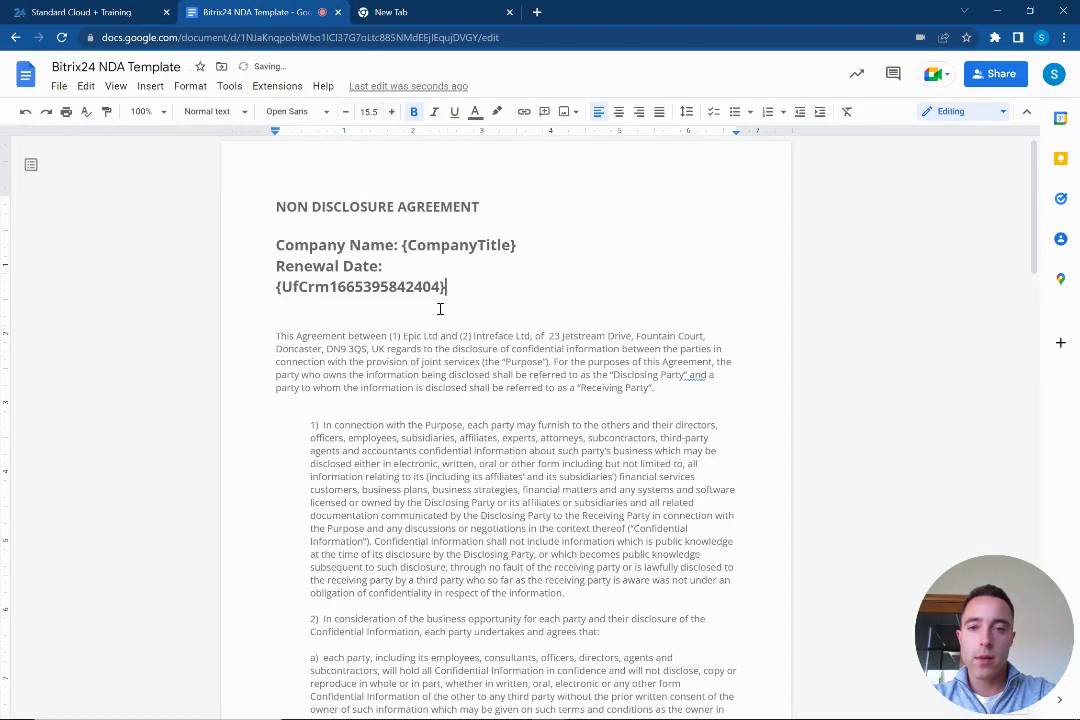
{"action": "left_click", "coordinate": [270, 285]}
{"action": "key", "text": "BackSpace"}
{"action": "key", "text": "BackSpace"}
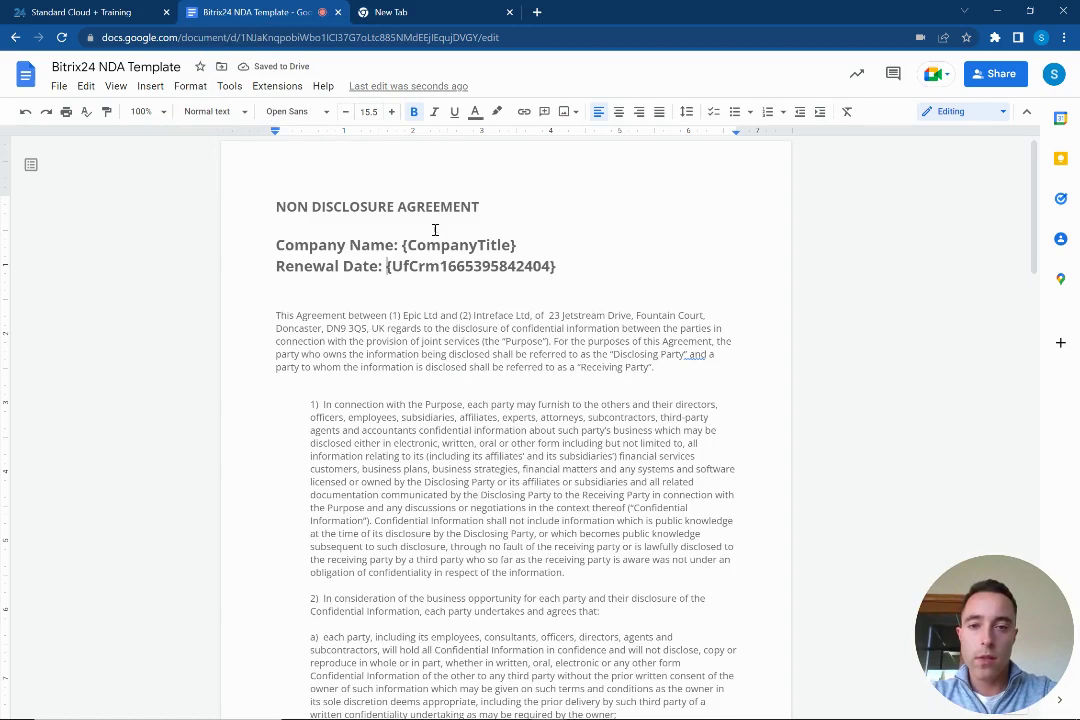
Close the field list, cancel the template file upload, and close the Load template and Templates panels
{"action": "left_click", "coordinate": [84, 12]}
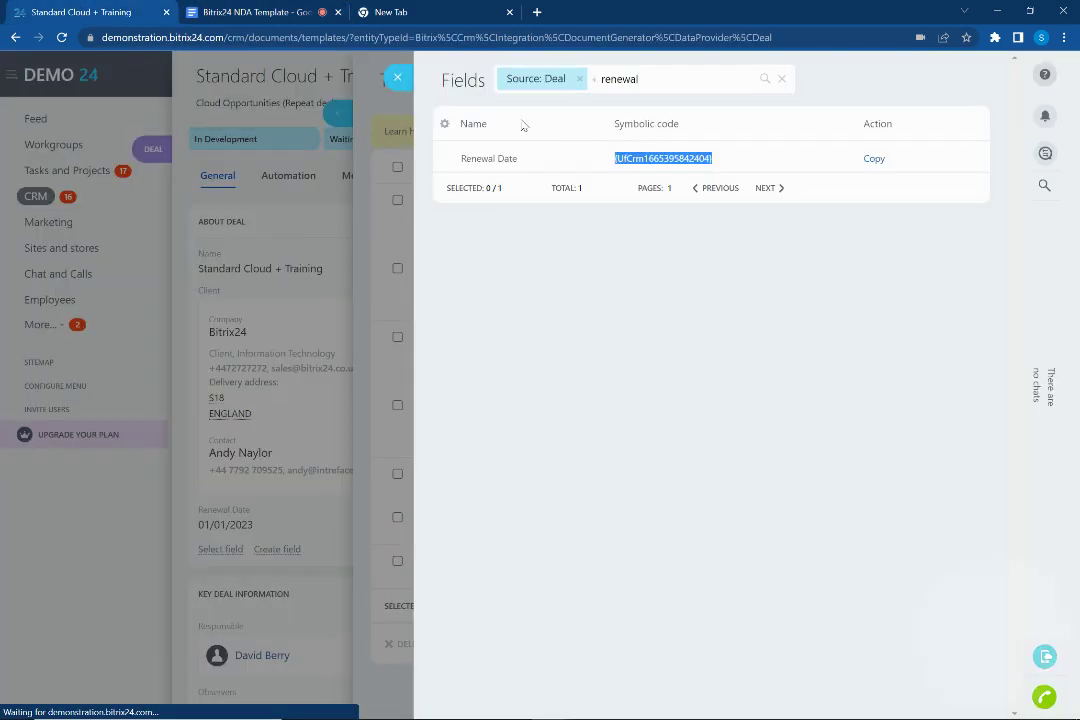
{"action": "left_click", "coordinate": [399, 77]}
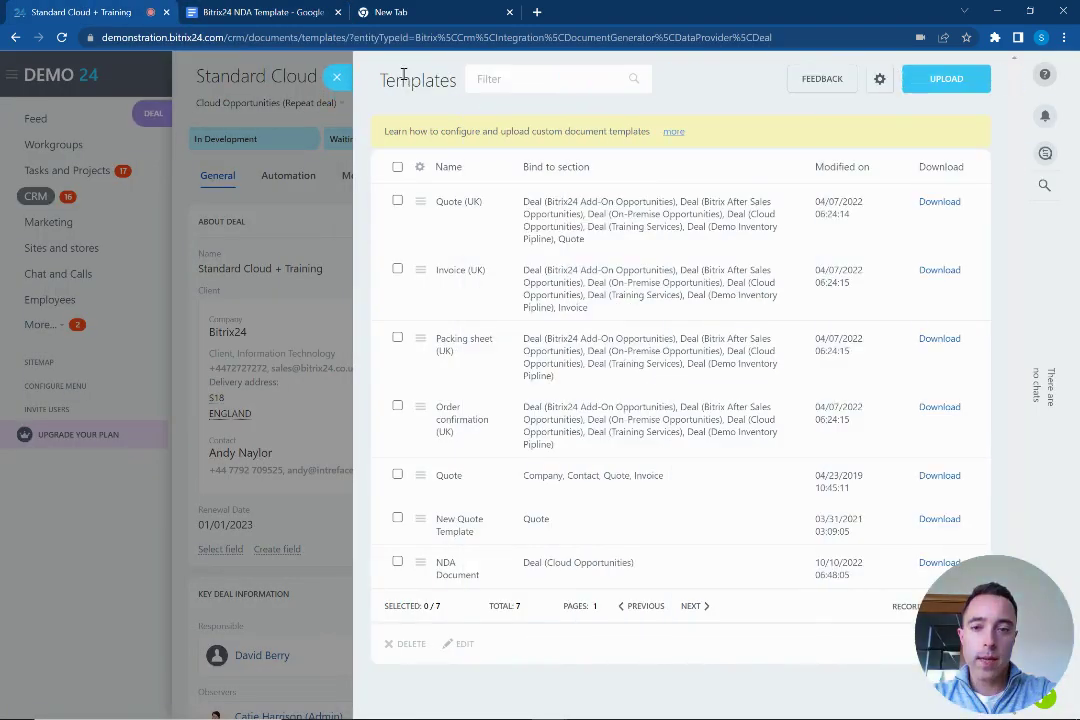
{"action": "left_click", "coordinate": [945, 79]}
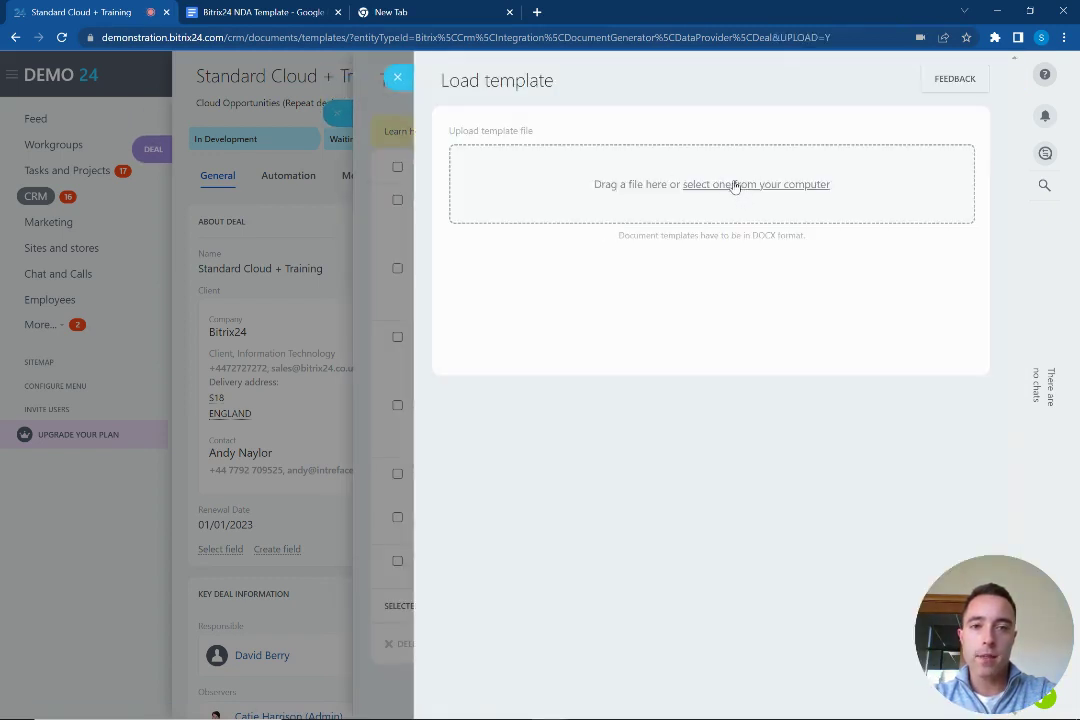
{"action": "left_click", "coordinate": [768, 186]}
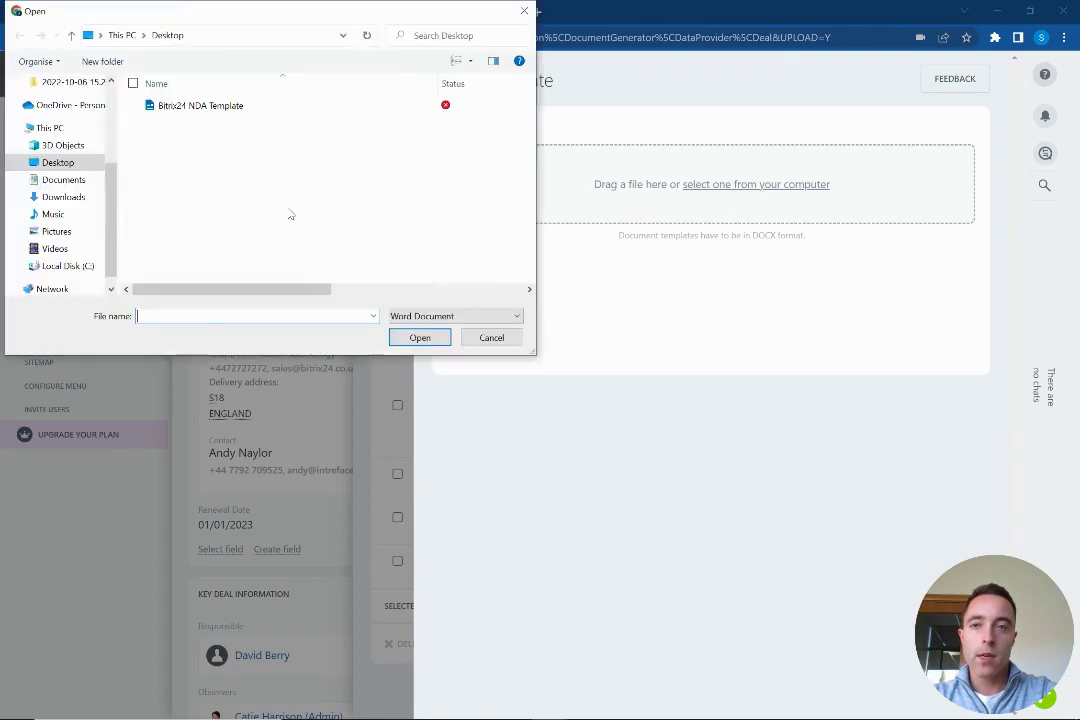
{"action": "left_click", "coordinate": [491, 337]}
{"action": "left_click", "coordinate": [348, 74]}
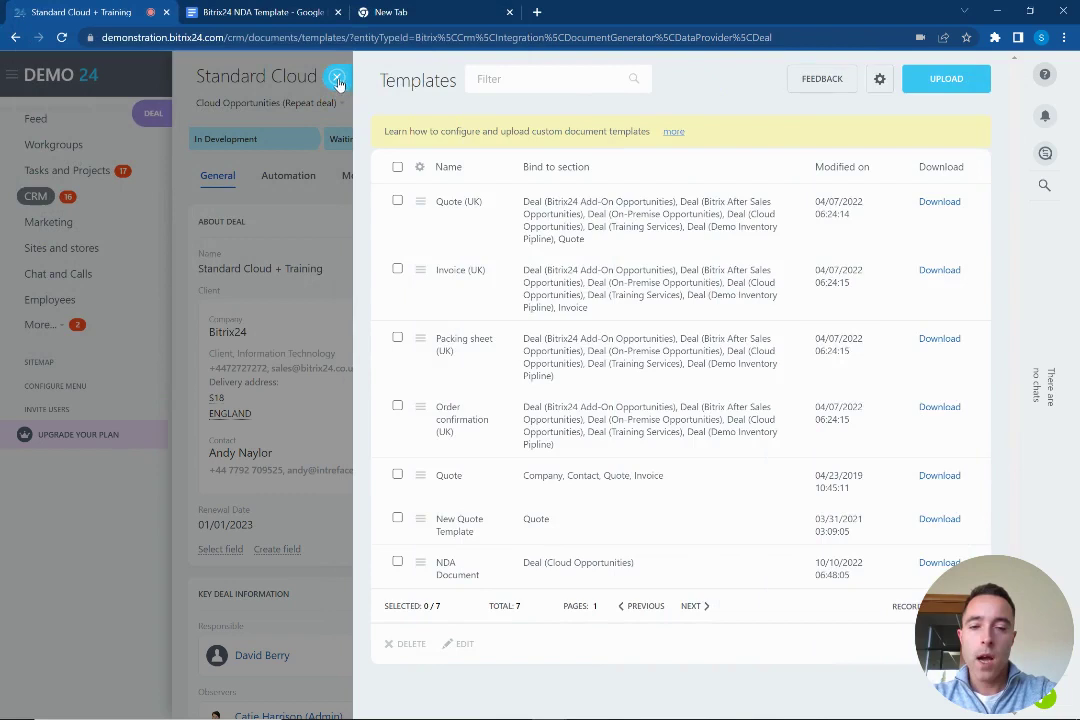
{"action": "left_click", "coordinate": [290, 72]}
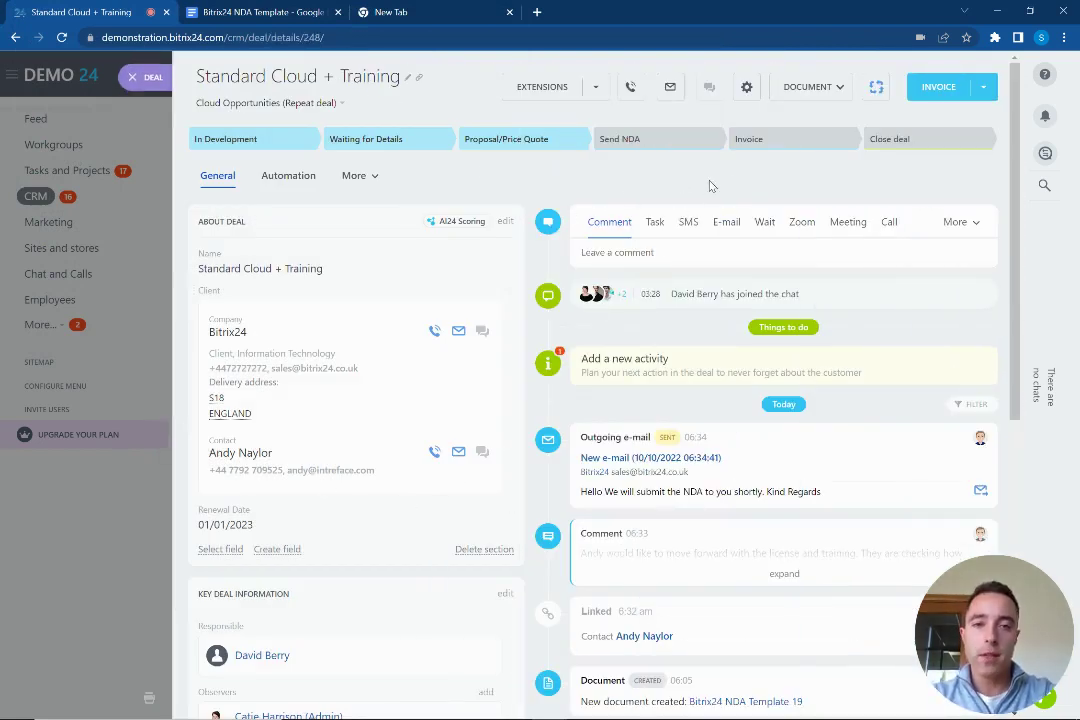
Create a document from the NDA Document template, choosing 'Use previous' for its number
{"action": "left_click", "coordinate": [838, 89]}
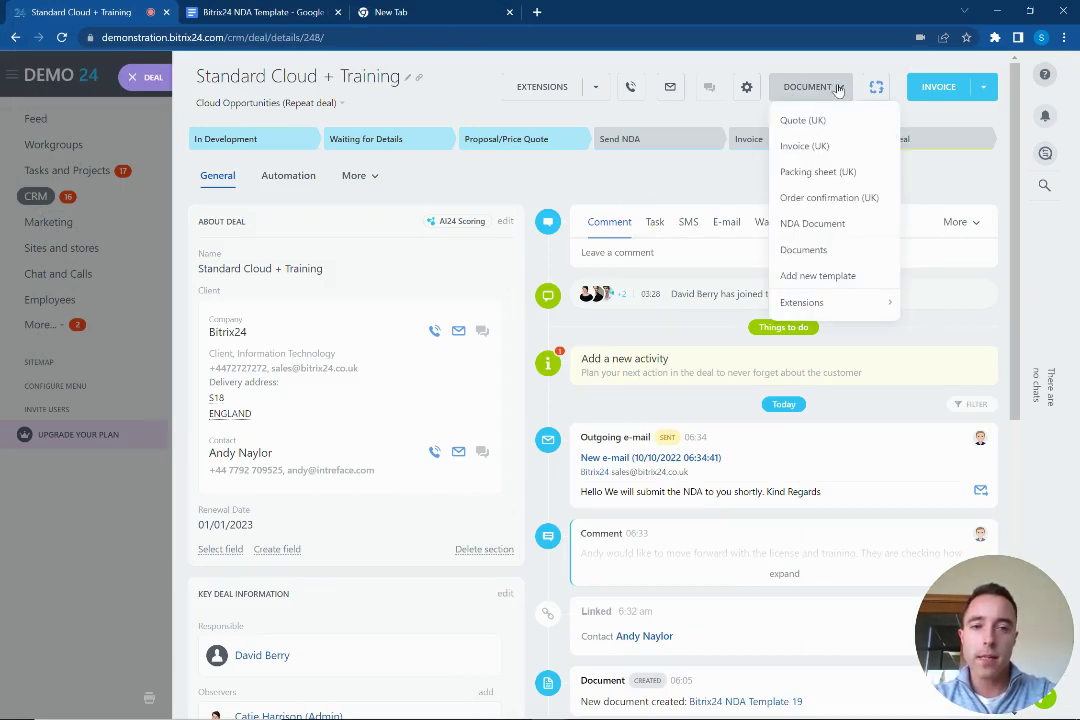
{"action": "left_click", "coordinate": [802, 226]}
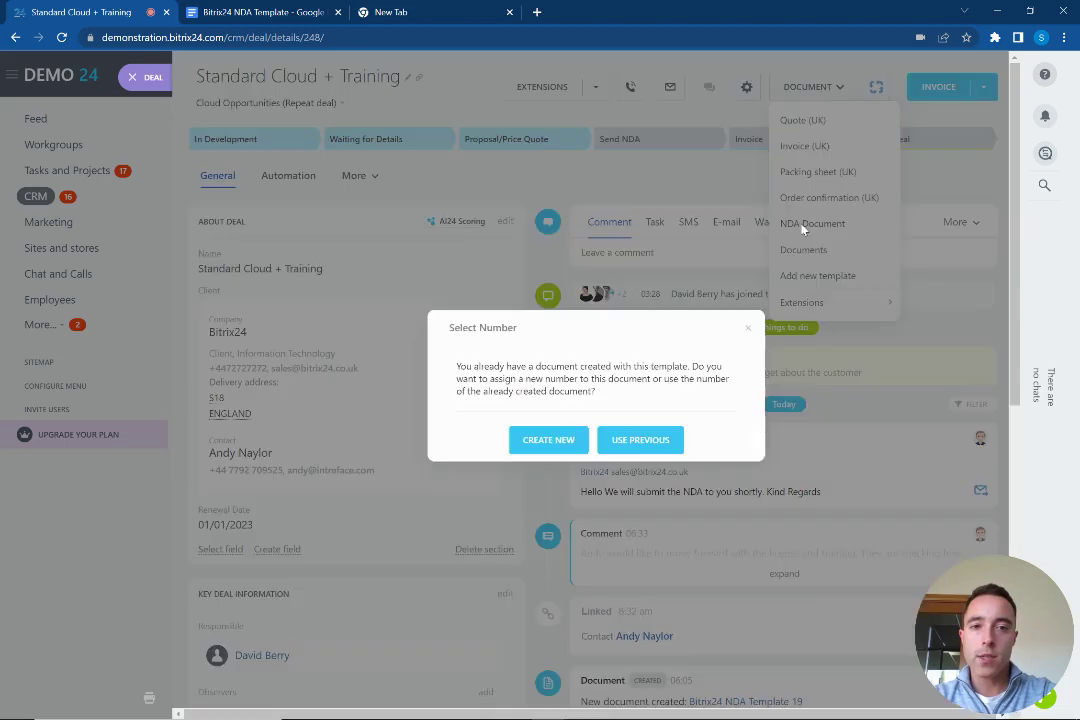
{"action": "left_click", "coordinate": [621, 441]}
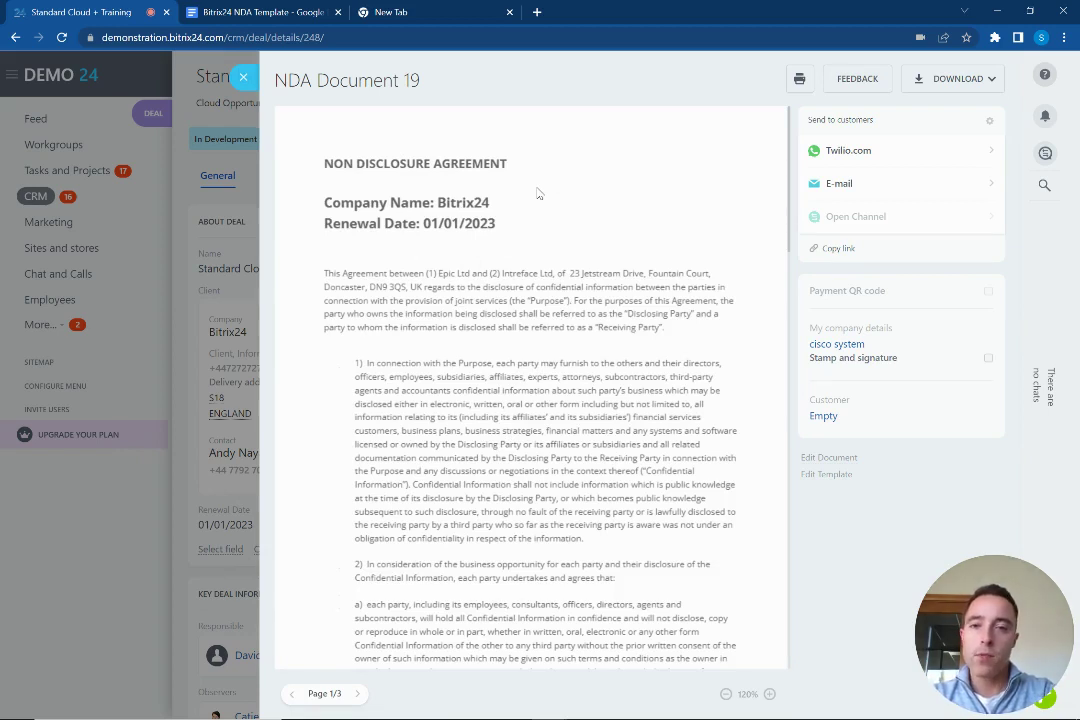
Copy NDA Document 19's public link, open it in the empty tab, and scroll the agreement
{"action": "left_click", "coordinate": [832, 248]}
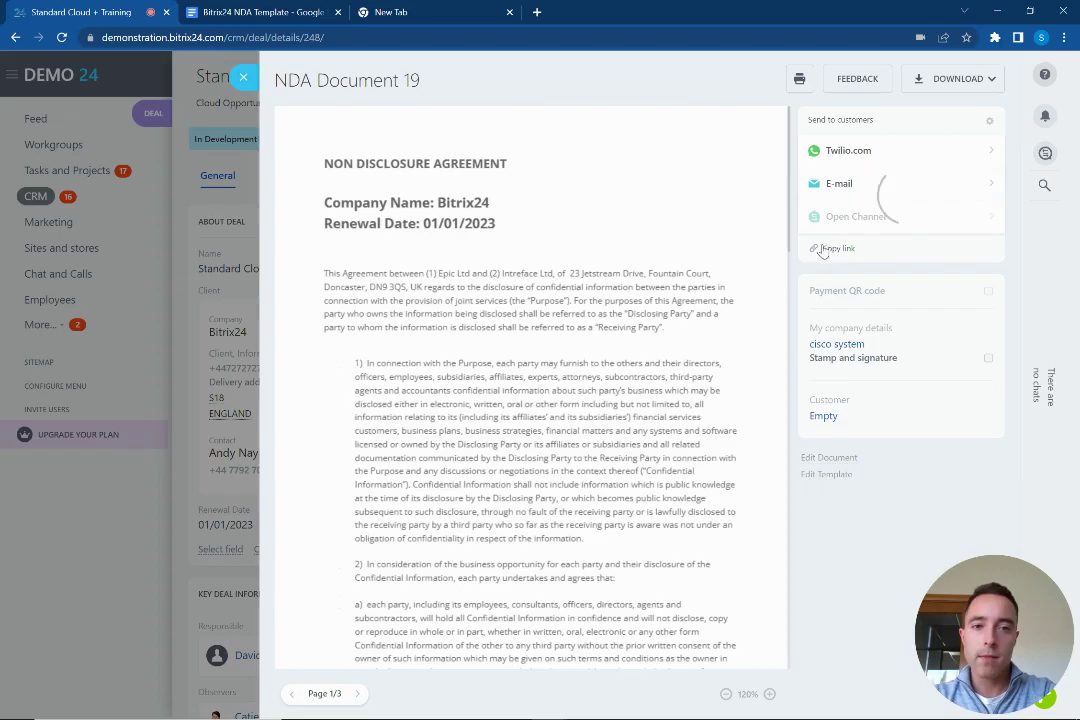
{"action": "left_click", "coordinate": [410, 12]}
{"action": "key", "text": "ctrl+v"}
{"action": "key", "text": "Return"}
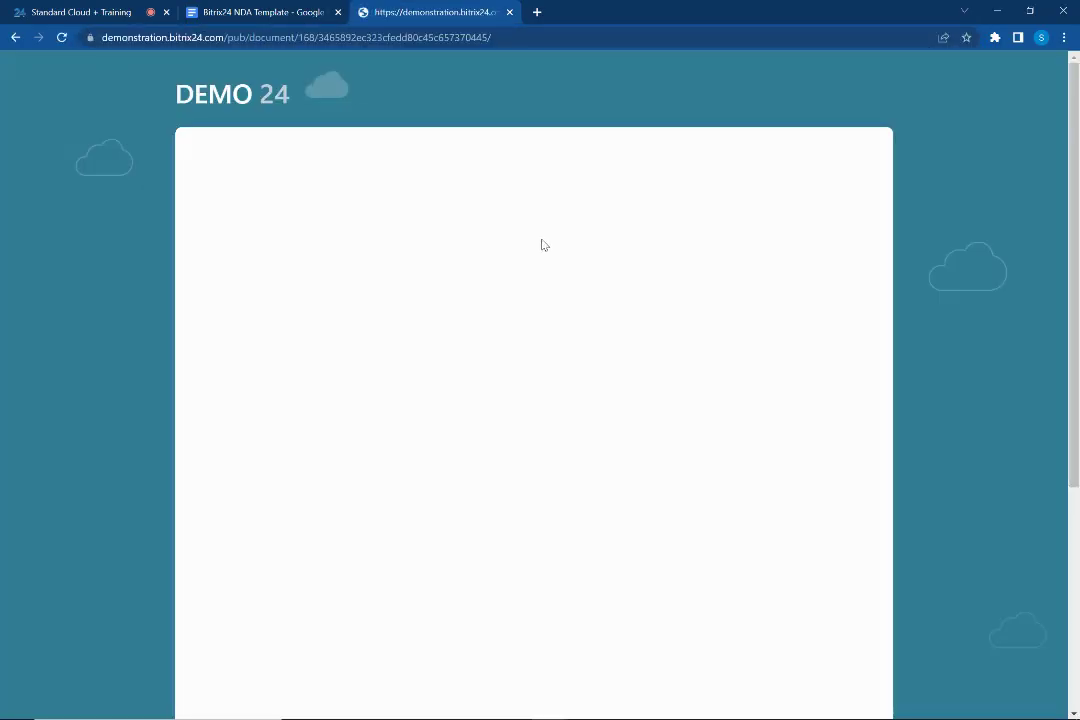
{"action": "scroll", "coordinate": [571, 391], "scroll_direction": "down", "scroll_amount": 1}
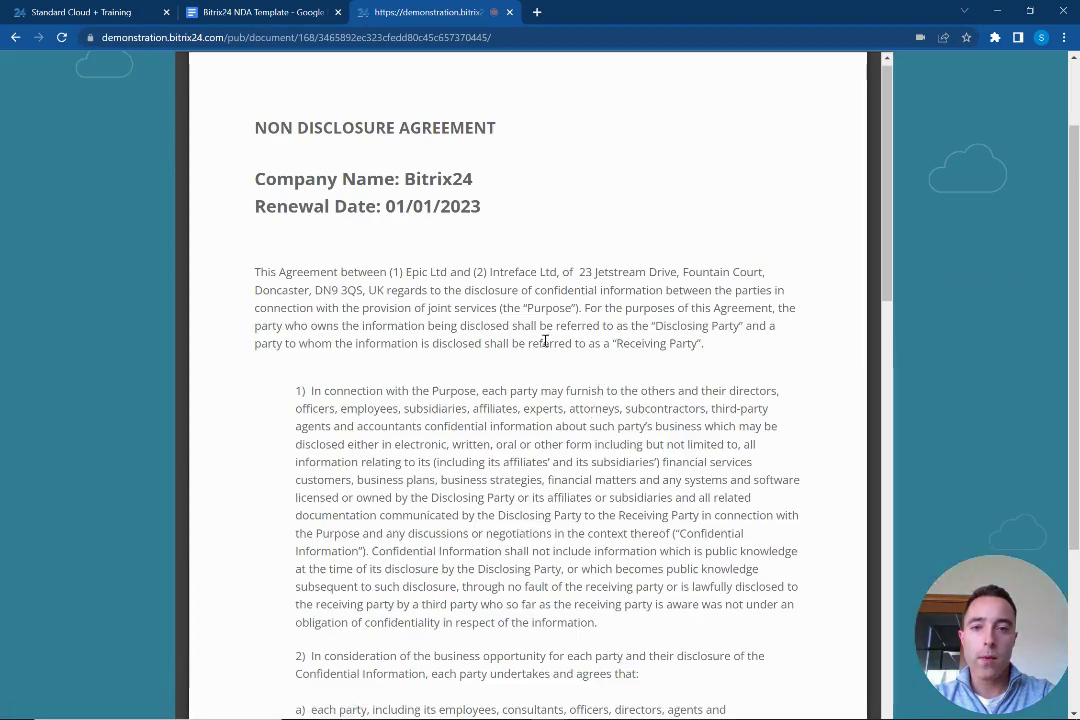
{"action": "scroll", "coordinate": [546, 308], "scroll_direction": "down", "scroll_amount": 1}
{"action": "scroll", "coordinate": [546, 308], "scroll_direction": "up", "scroll_amount": 1}
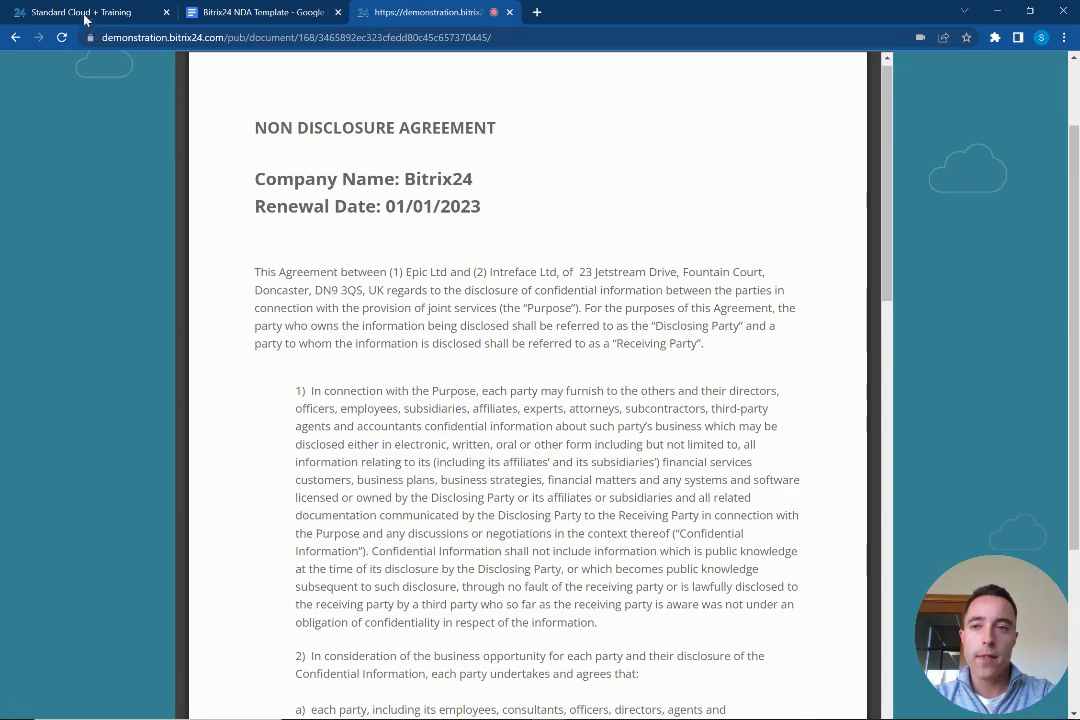
Back on the deal, start an e-mail to the client and check the Template dropdown without changing it
{"action": "left_click", "coordinate": [115, 12]}
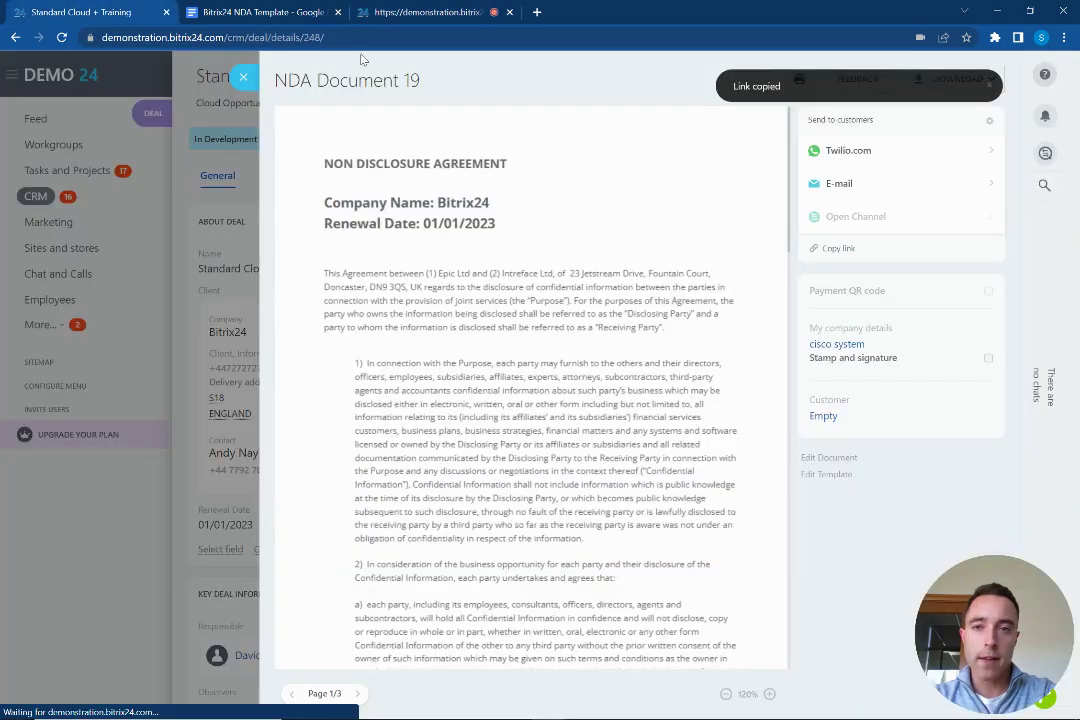
{"action": "left_click", "coordinate": [843, 184]}
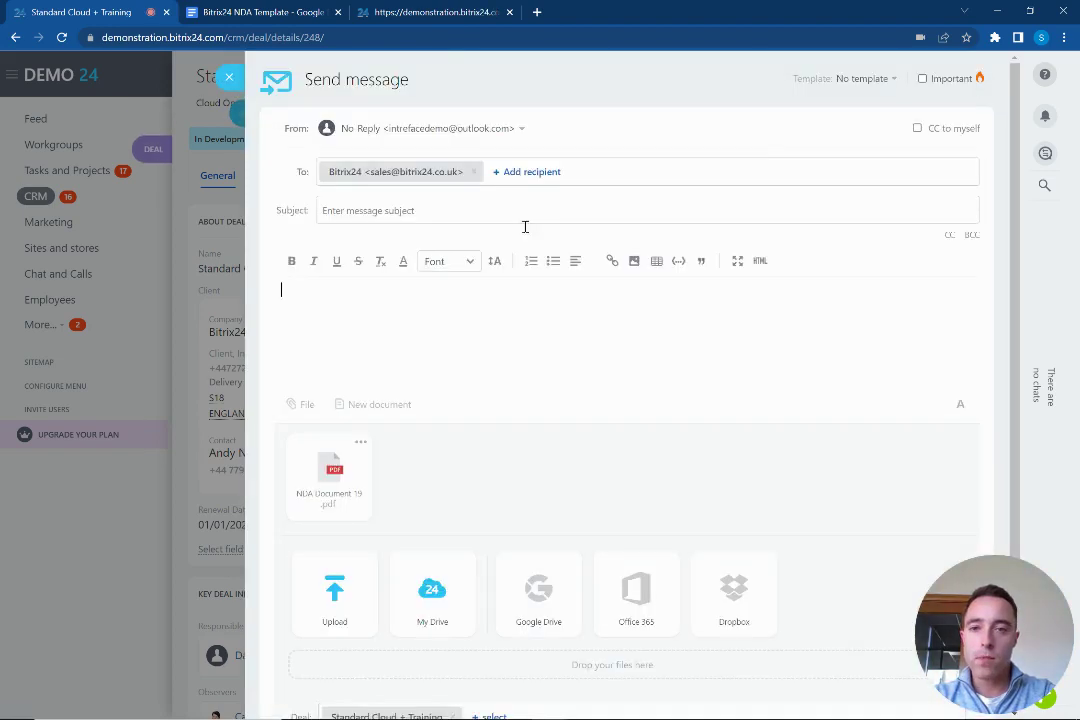
{"action": "mouse_move", "coordinate": [341, 463]}
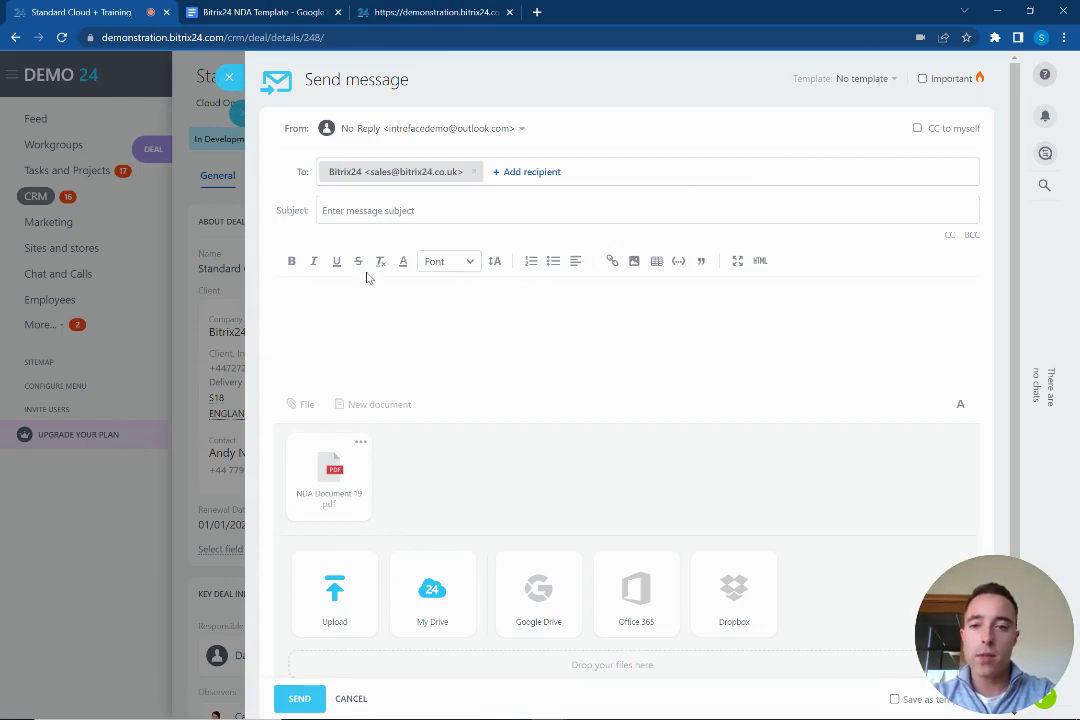
{"action": "left_click", "coordinate": [877, 80]}
{"action": "left_click", "coordinate": [877, 80]}
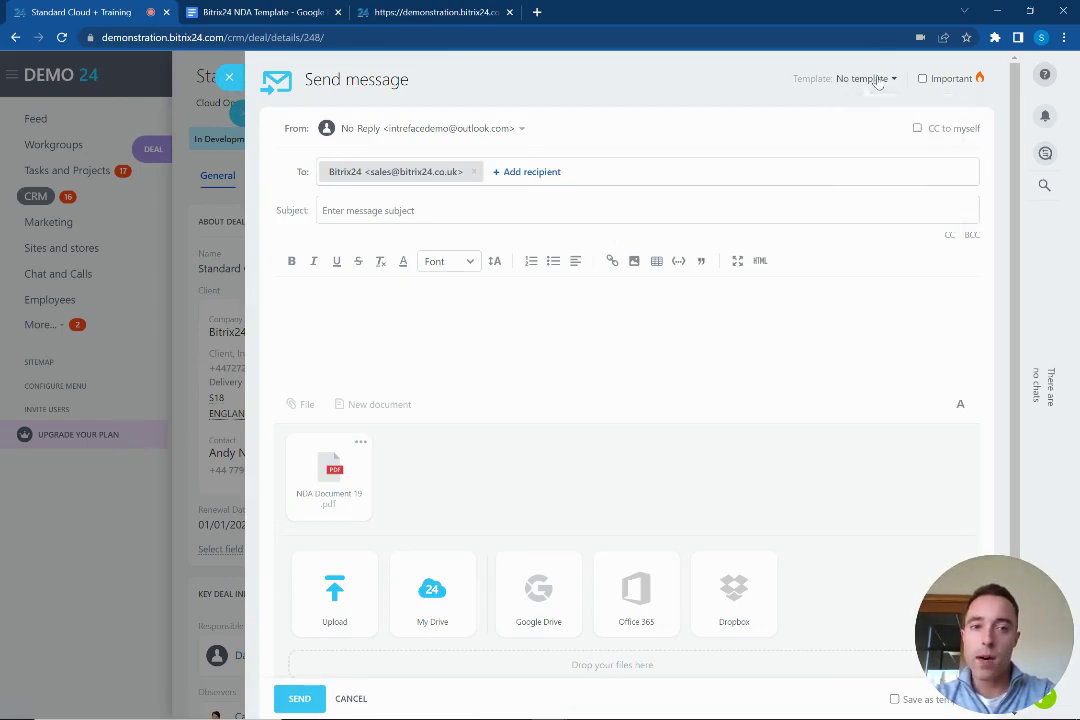
Discard the NDA e-mail draft, close the document viewer, and show the deal's automation rules
{"action": "left_click", "coordinate": [230, 78]}
{"action": "left_click", "coordinate": [238, 78]}
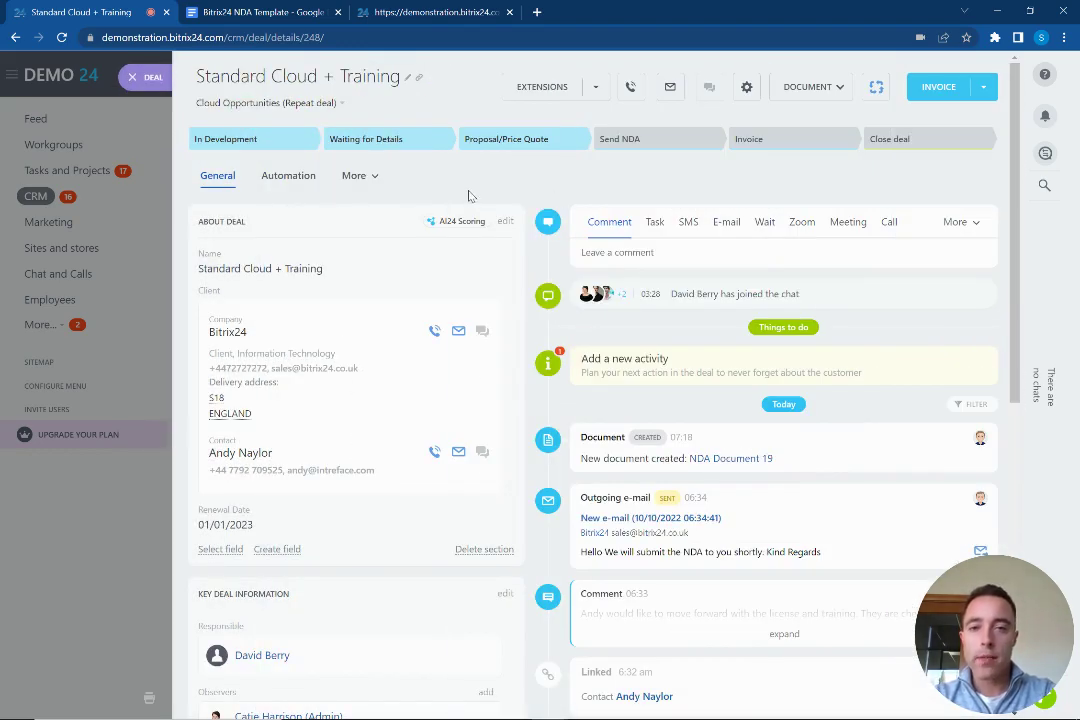
{"action": "left_click", "coordinate": [285, 178]}
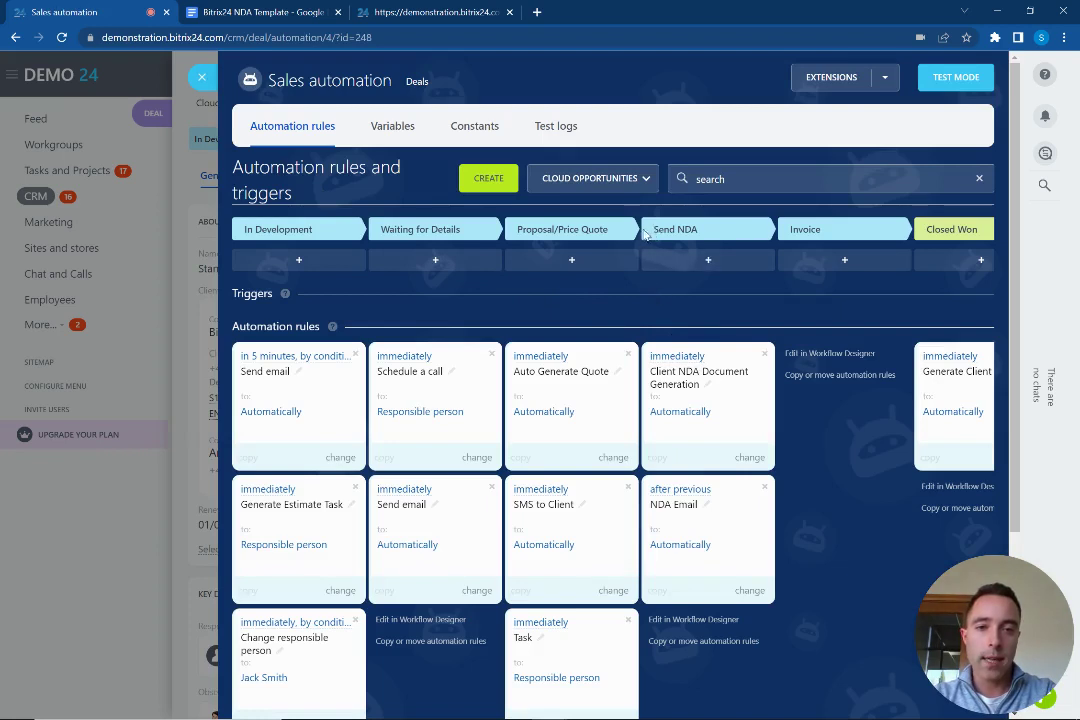
Check the Client NDA Document Generation rule's template without changes, then view the NDA Email rule
{"action": "left_click", "coordinate": [682, 366]}
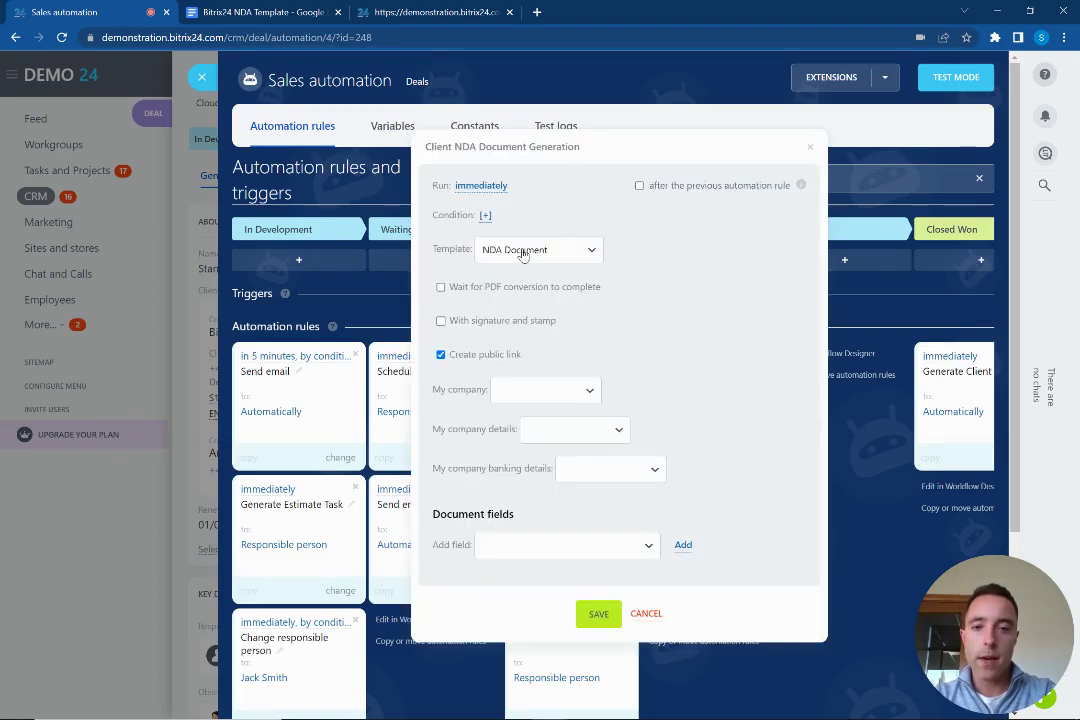
{"action": "left_click", "coordinate": [535, 252]}
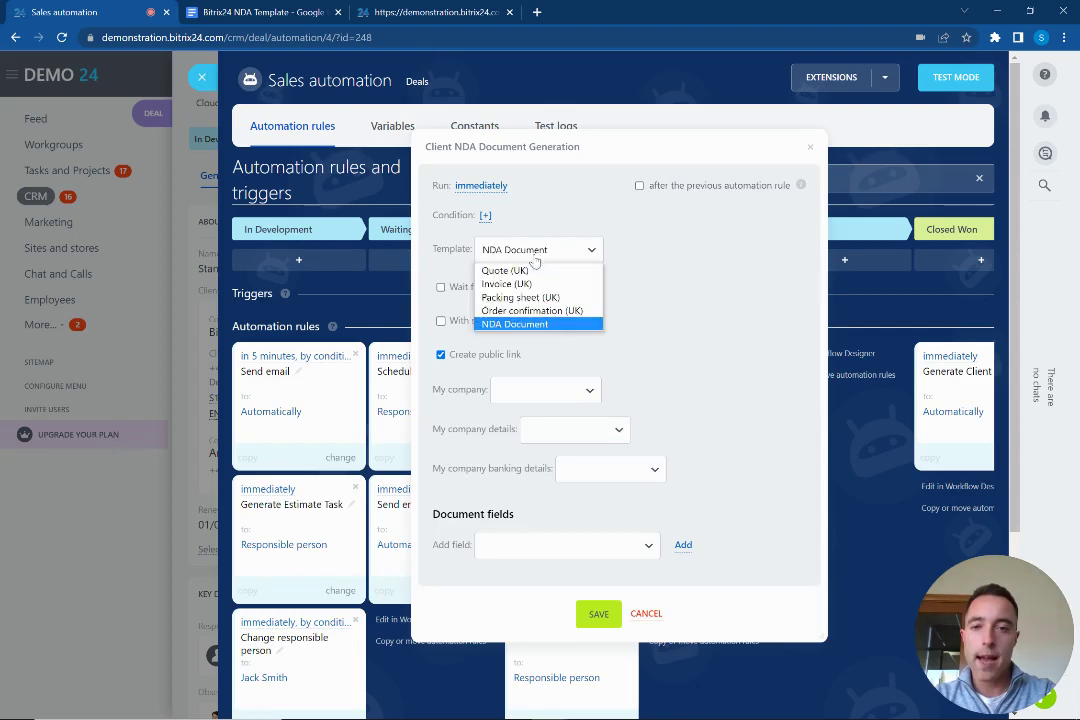
{"action": "left_click", "coordinate": [535, 245]}
{"action": "left_click", "coordinate": [646, 616]}
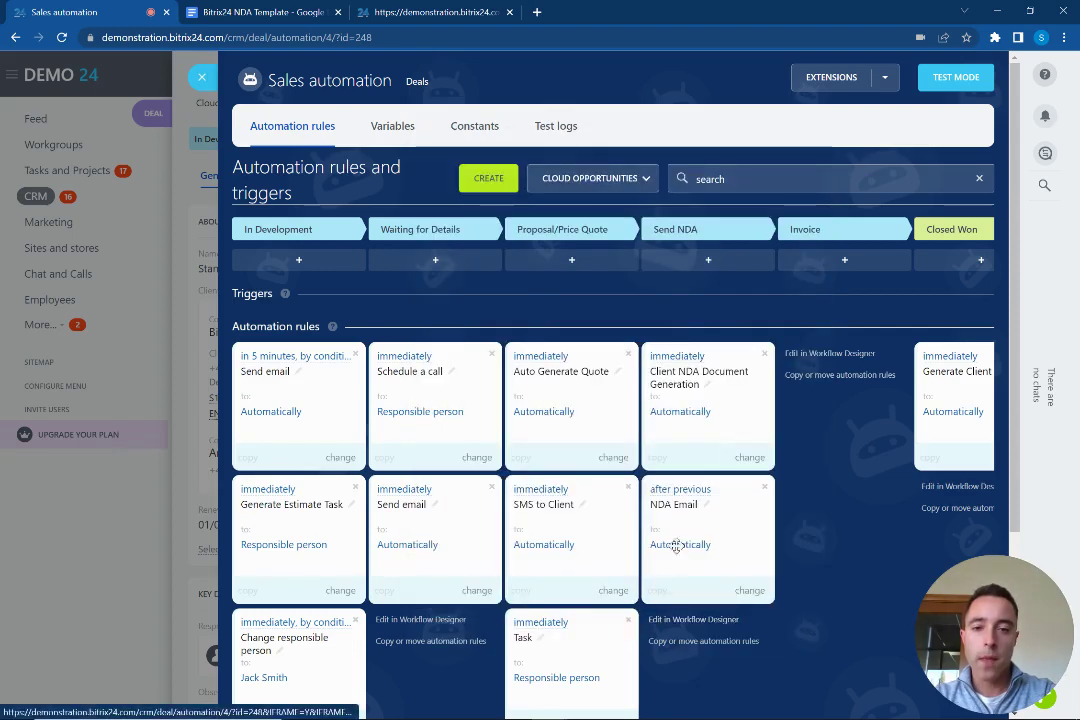
{"action": "left_click", "coordinate": [672, 494]}
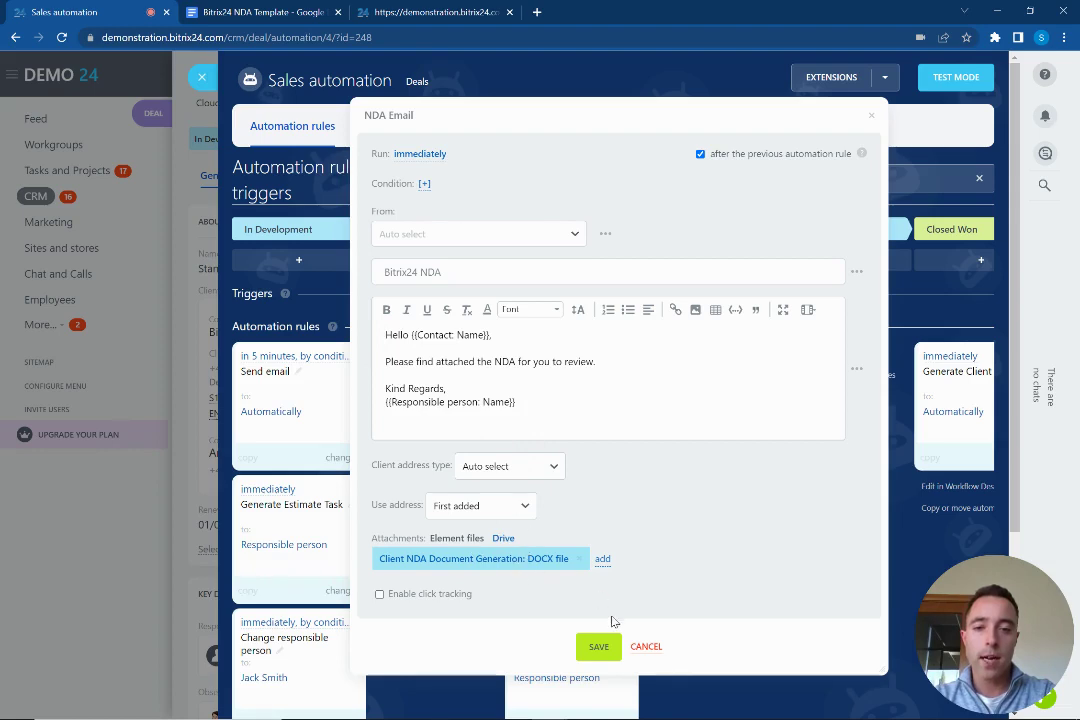
Cancel the NDA Email rule and leave Sales automation to return to the deal at Send NDA
{"action": "left_click", "coordinate": [646, 646]}
{"action": "left_click", "coordinate": [202, 78]}
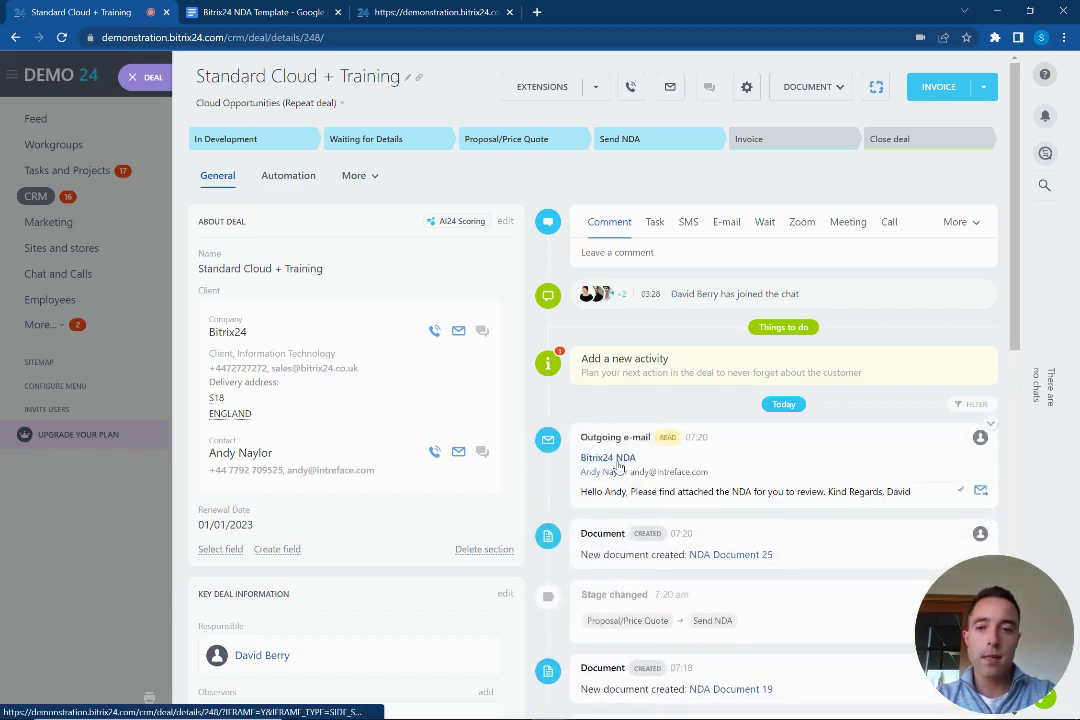
Review the sent Bitrix24 NDA e-mail with NDA_Document_25.docx, then switch to the presentation slides
{"action": "left_click", "coordinate": [616, 461]}
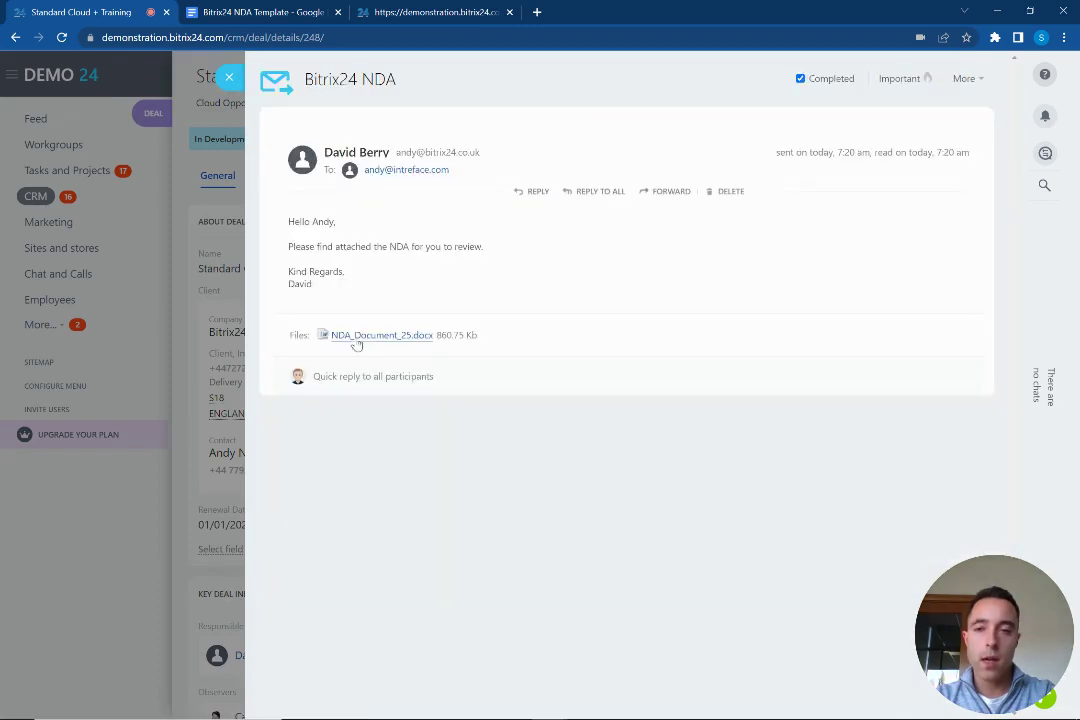
{"action": "left_click", "coordinate": [229, 78]}
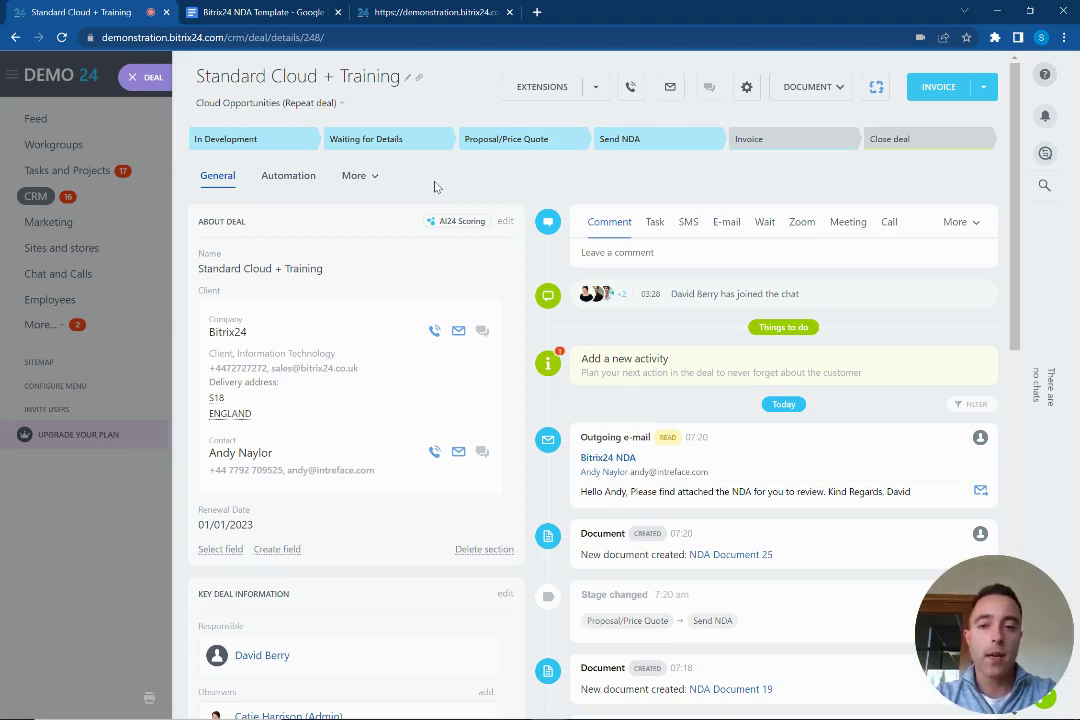
{"action": "key", "text": "alt+Tab"}
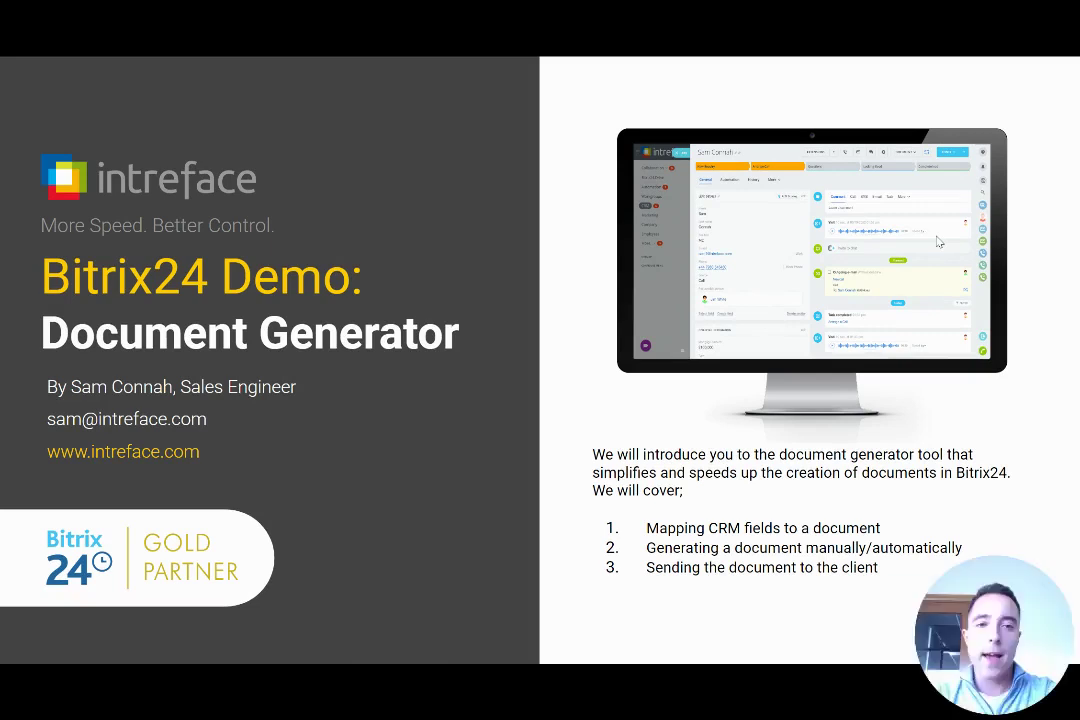
Advance the slideshow to the 'Our services' slide listing Implementation, Training, Support and Plugins
{"action": "key", "text": "Right"}
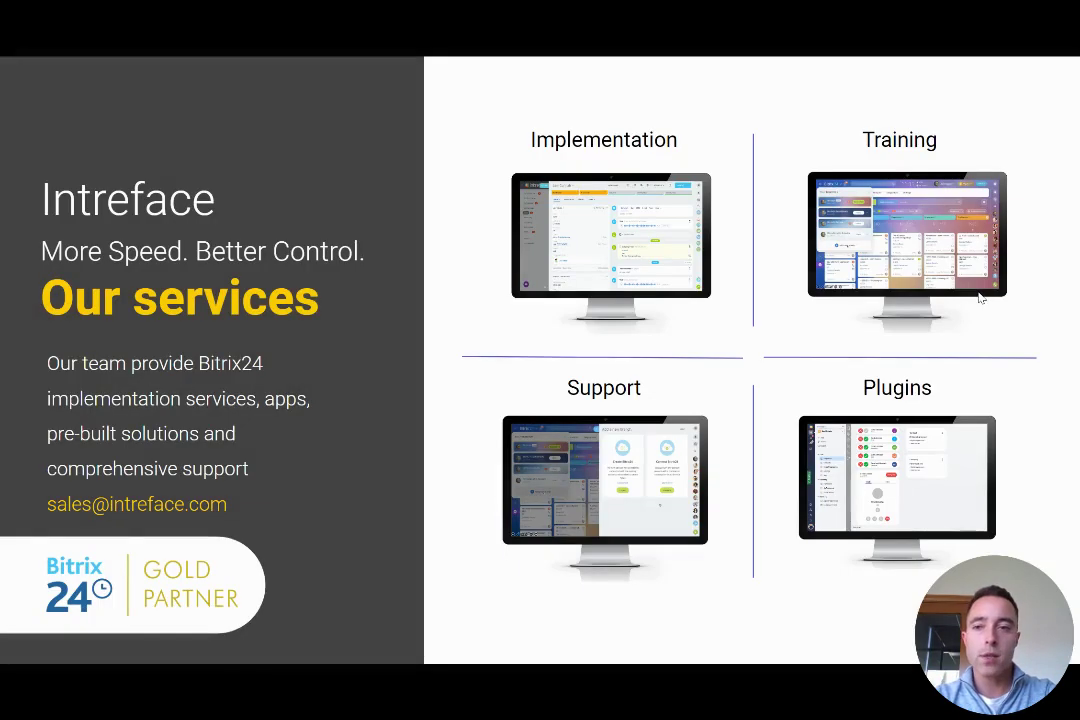